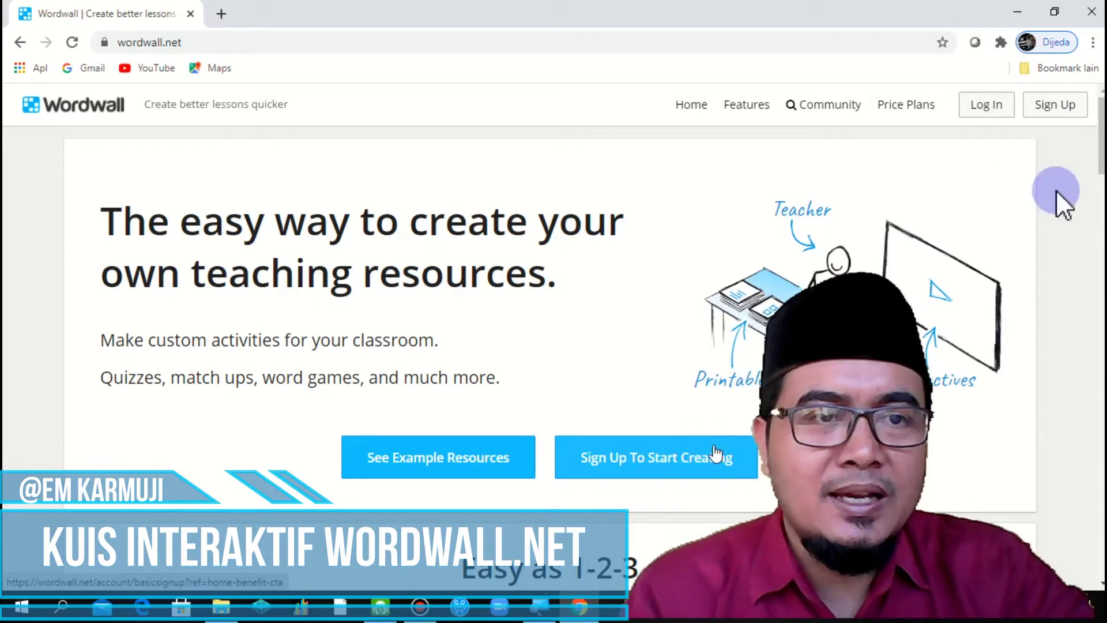
# Step: Begin a Basic Wordwall account sign-up using the Sign in with Google option
pyautogui.click(1050, 107)
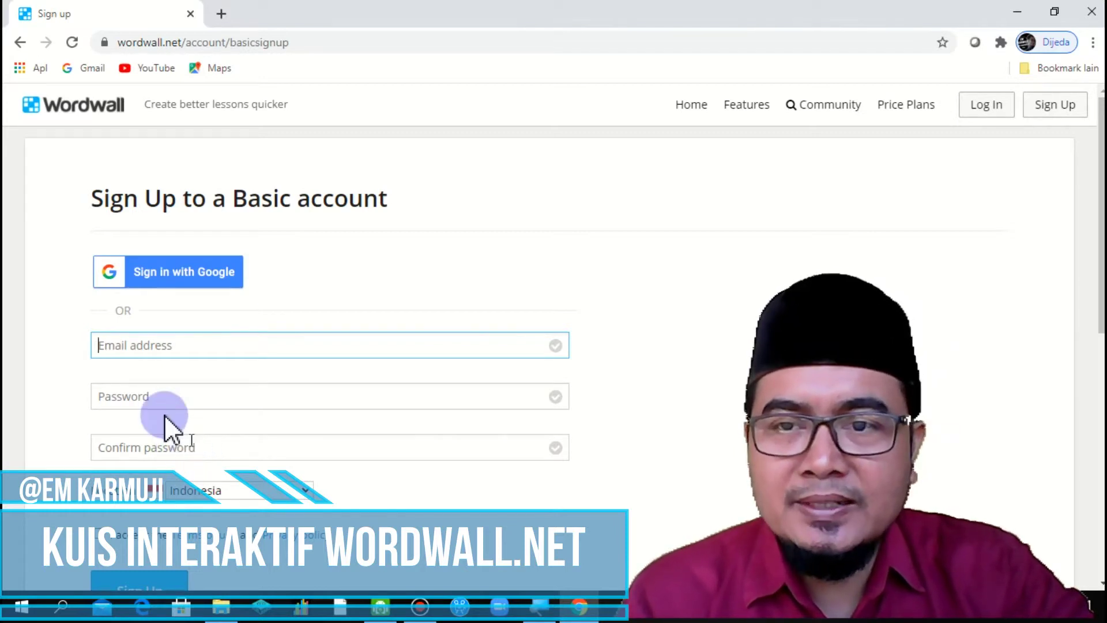
pyautogui.click(183, 280)
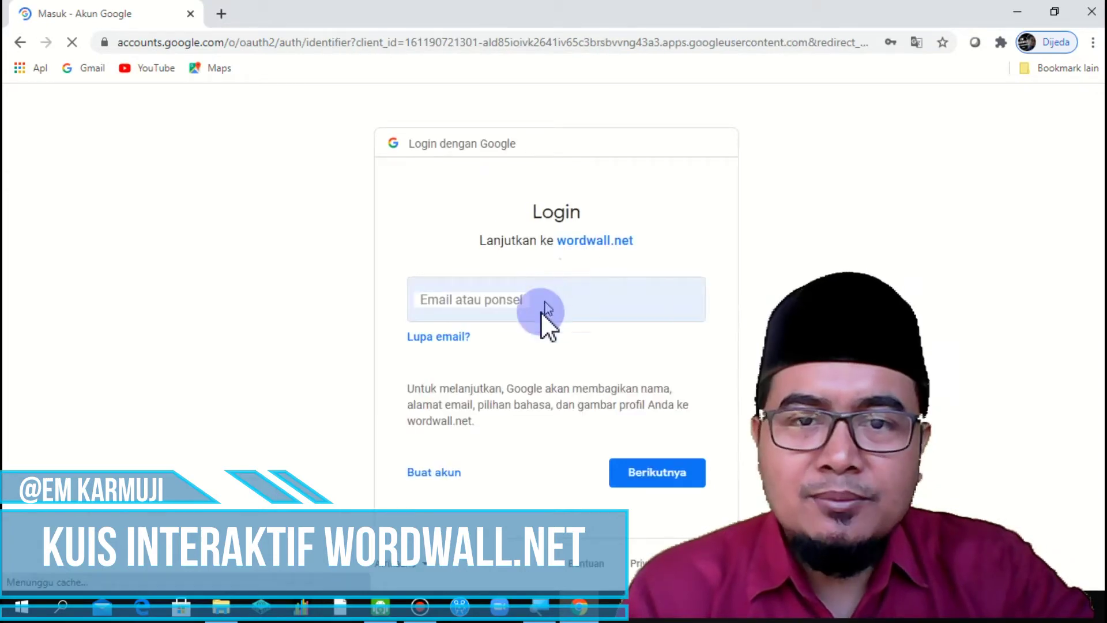
# Step: Enter the account's Gmail address on the Google login page and continue
pyautogui.click(541, 311)
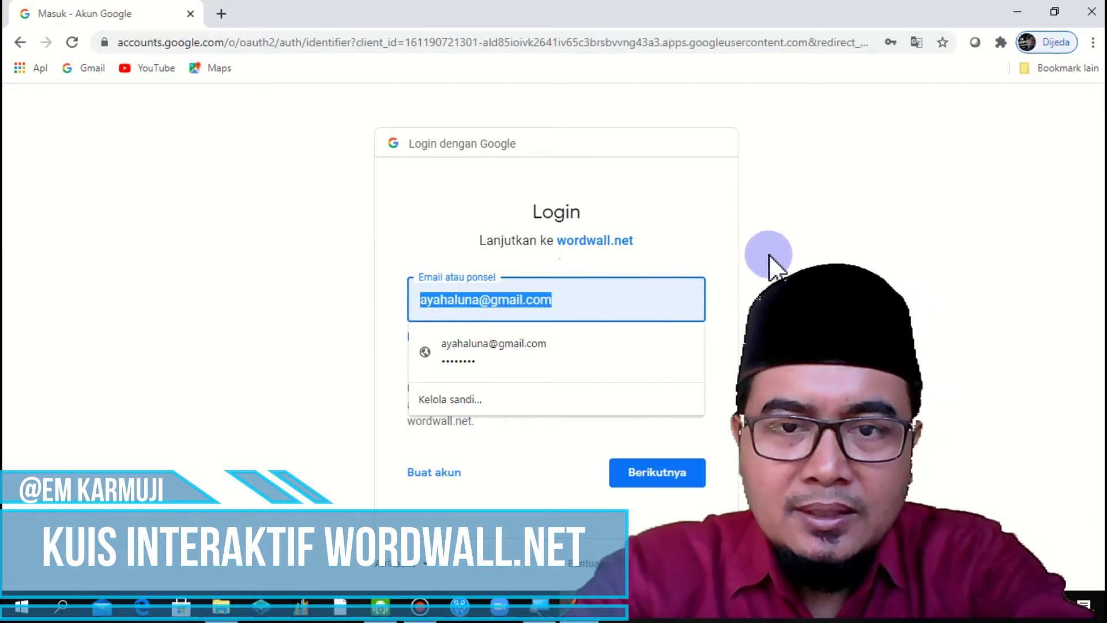
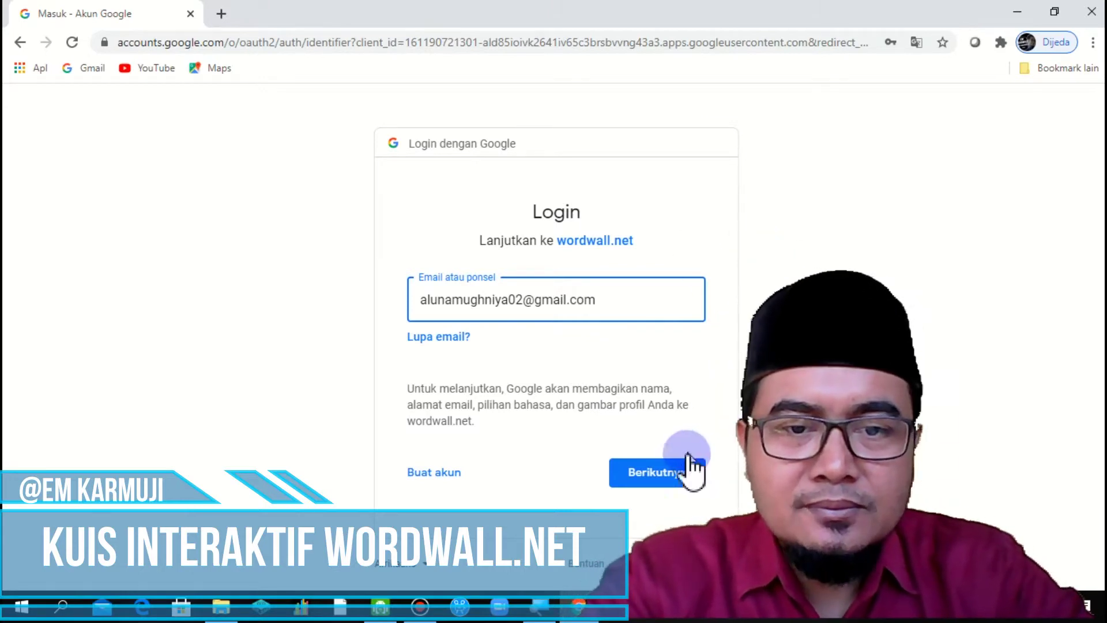
pyautogui.click(662, 482)
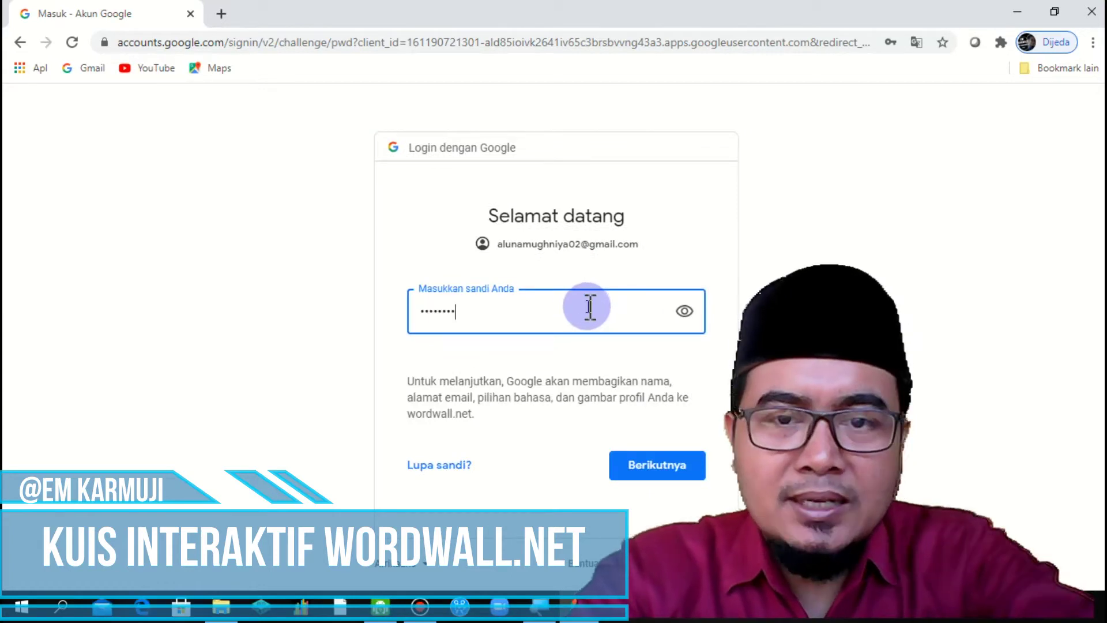
# Step: Enter the correct account password and submit it to finish signing in to Wordwall
pyautogui.press('BackSpace')
pyautogui.press('BackSpace')
pyautogui.press('BackSpace')
pyautogui.press('BackSpace')
pyautogui.press('BackSpace')
pyautogui.press('BackSpace')
pyautogui.press('BackSpace')
pyautogui.press('BackSpace')
pyautogui.write('********')
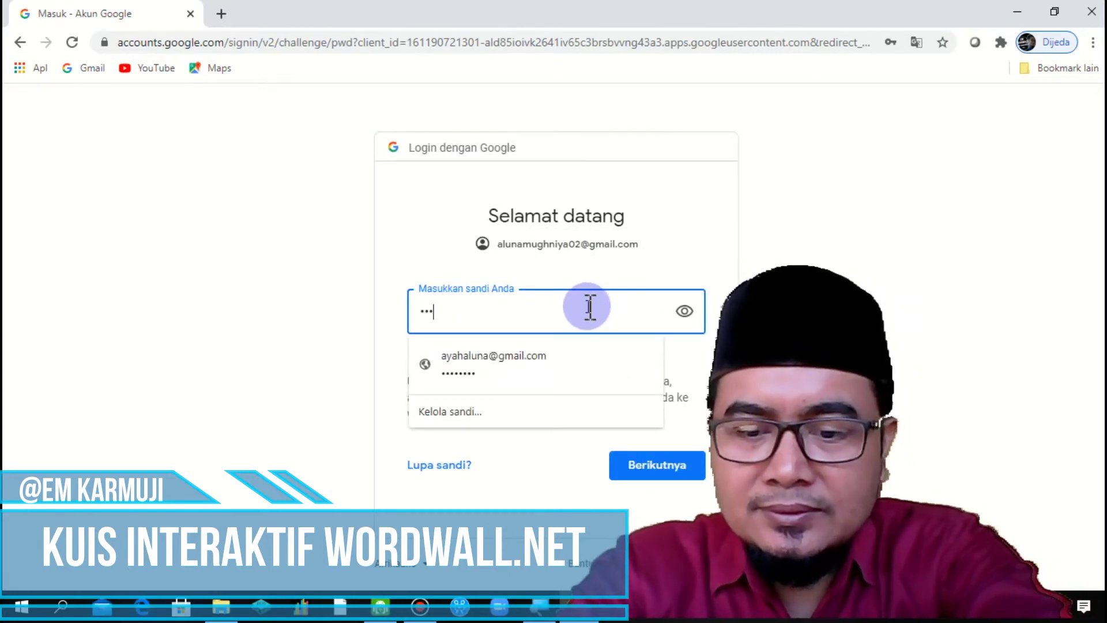
pyautogui.write('*')
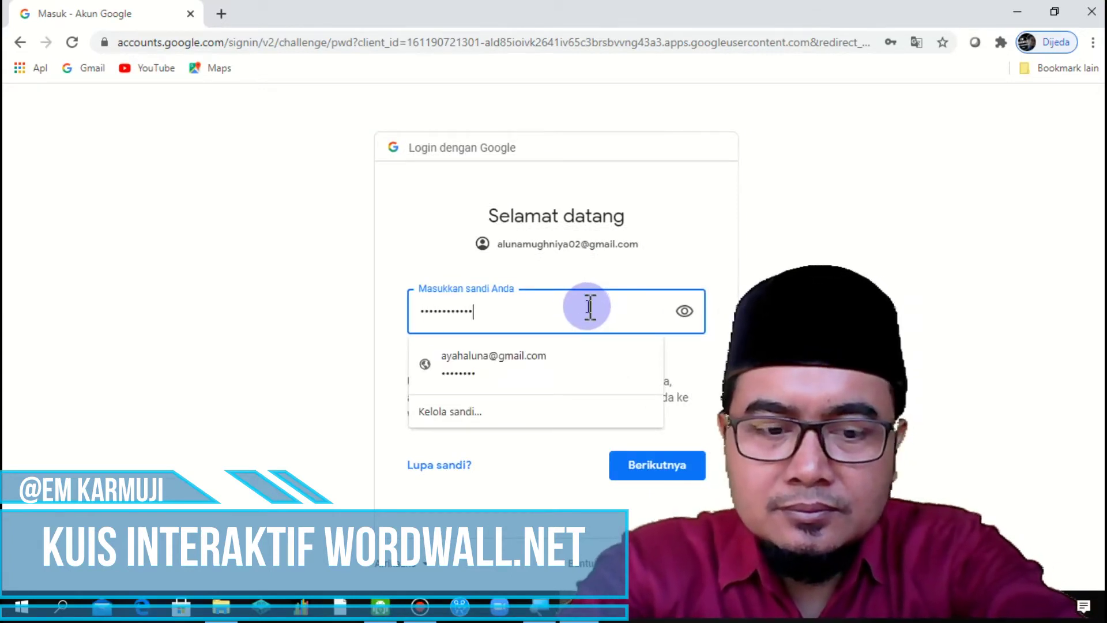
pyautogui.press('BackSpace')
pyautogui.press('BackSpace')
pyautogui.press('BackSpace')
pyautogui.press('BackSpace')
pyautogui.press('BackSpace')
pyautogui.press('BackSpace')
pyautogui.press('BackSpace')
pyautogui.press('BackSpace')
pyautogui.press('BackSpace')
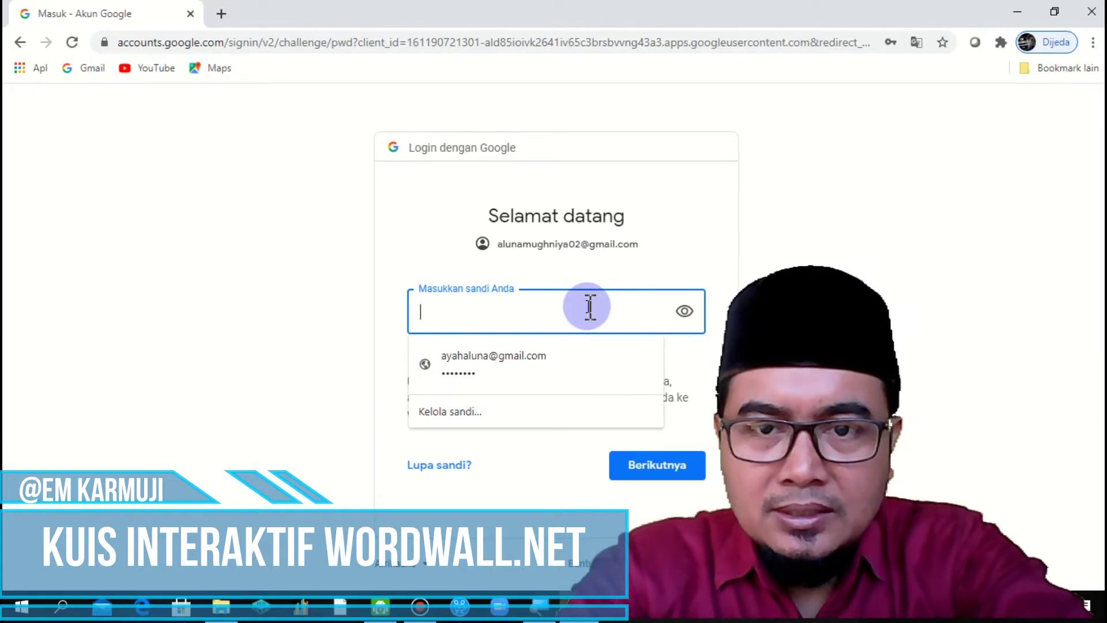
pyautogui.write('**********')
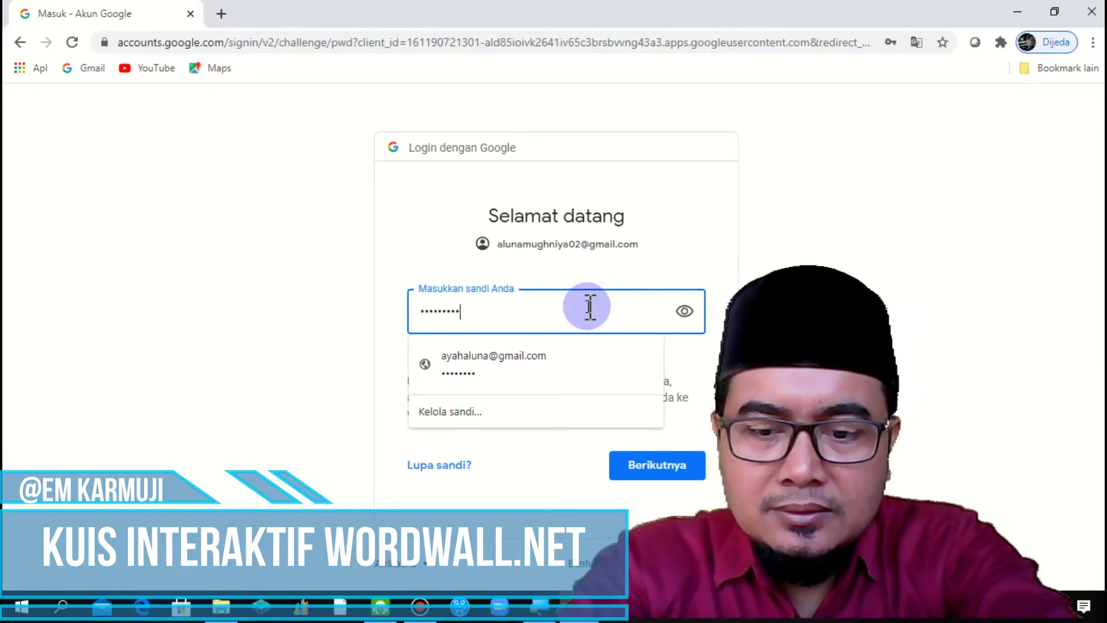
pyautogui.write('***')
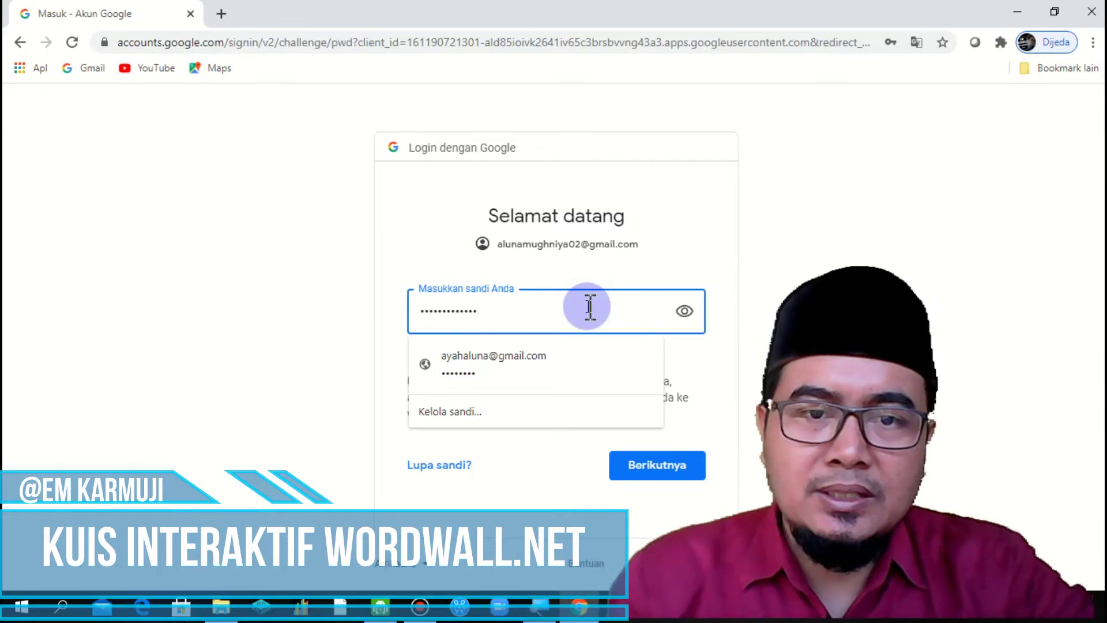
pyautogui.click(661, 462)
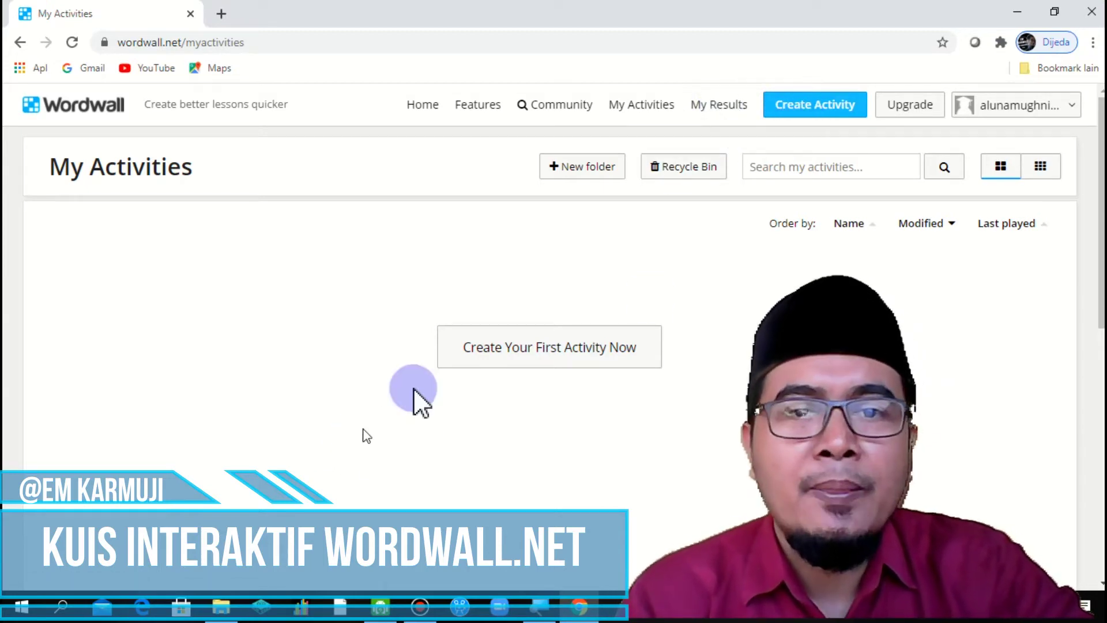
# Step: From Create Activity, browse the Interactives template list and choose the Match up template
pyautogui.click(815, 109)
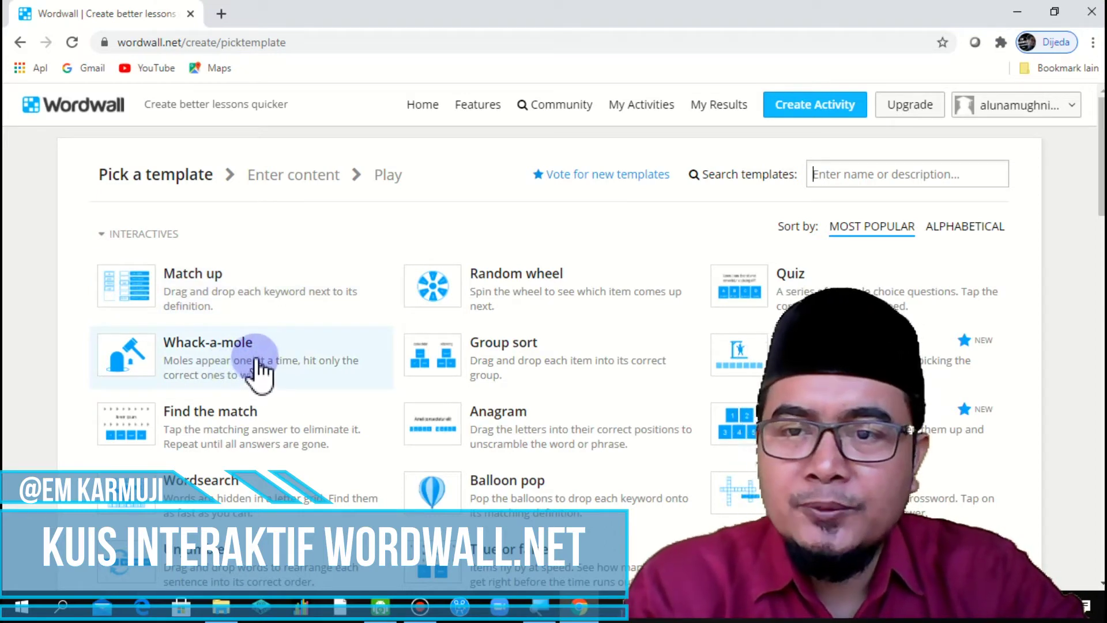
pyautogui.scroll(-1, 260, 366)
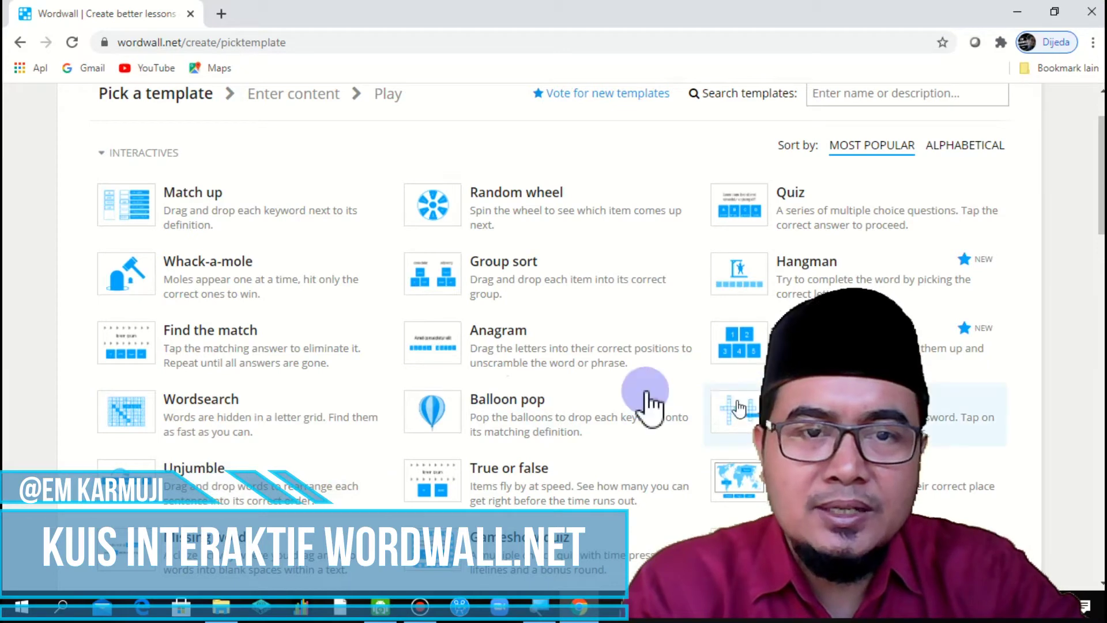
pyautogui.scroll(-1, 614, 369)
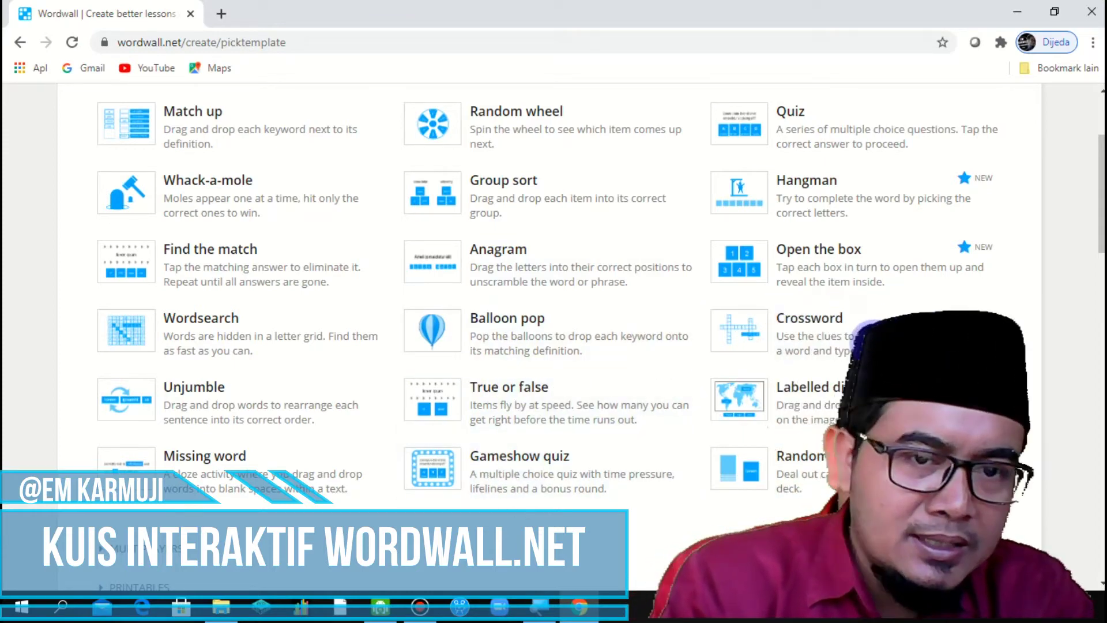
pyautogui.scroll(3, 571, 245)
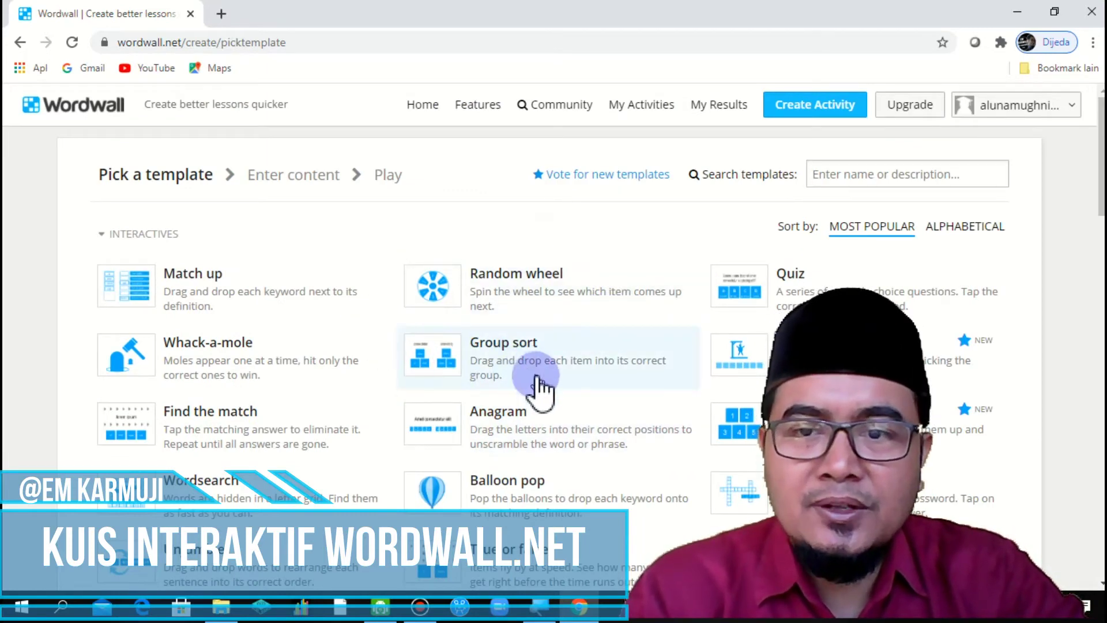
pyautogui.scroll(-3, 308, 354)
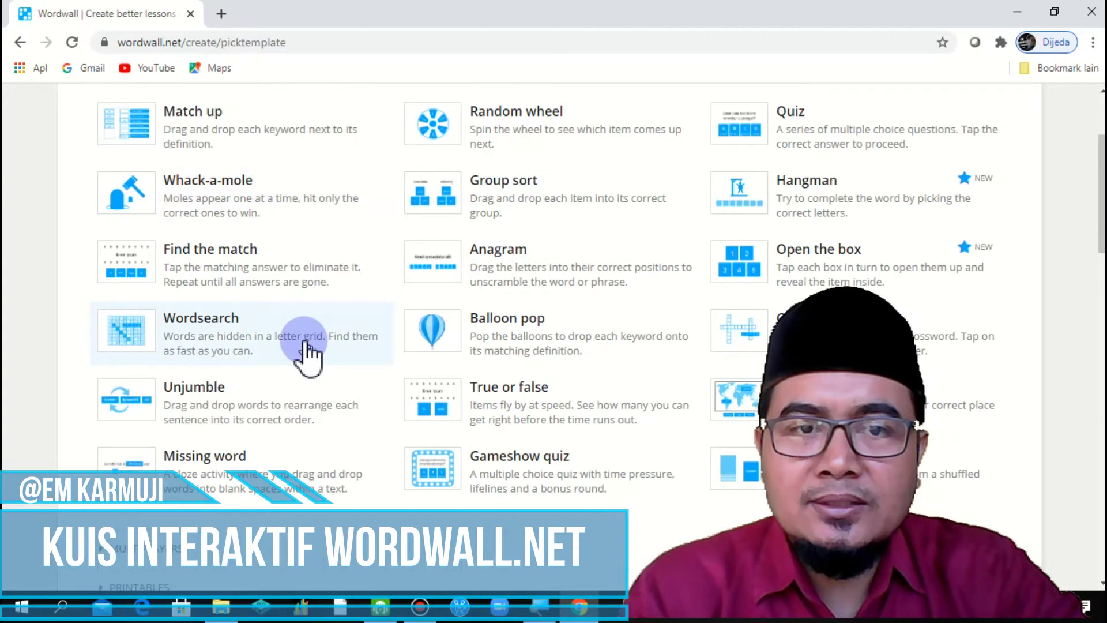
pyautogui.scroll(2, 303, 354)
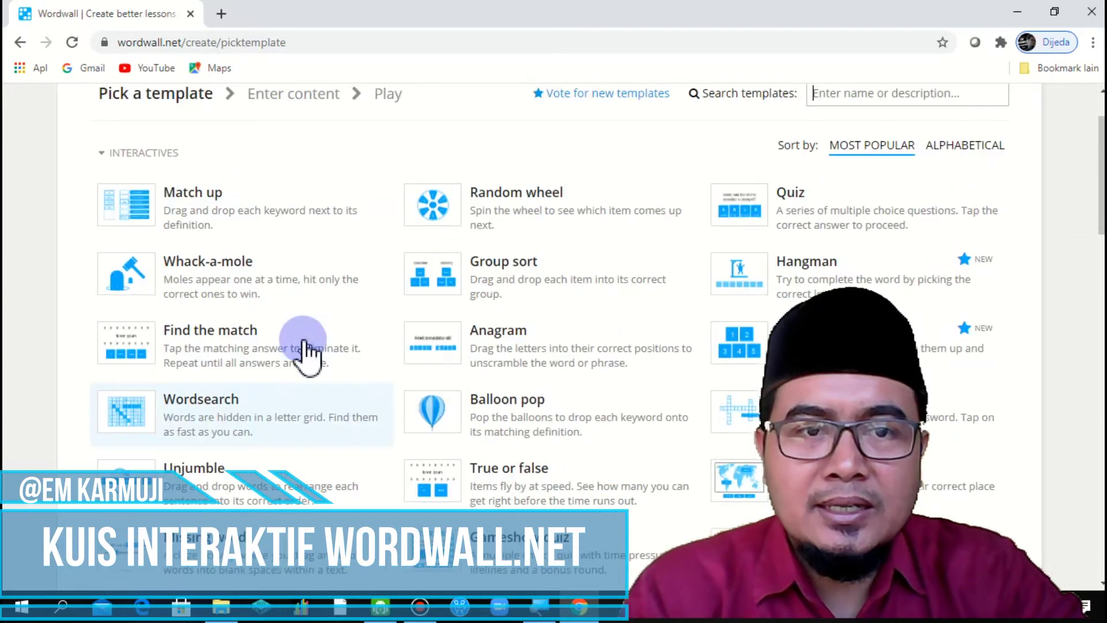
pyautogui.click(137, 214)
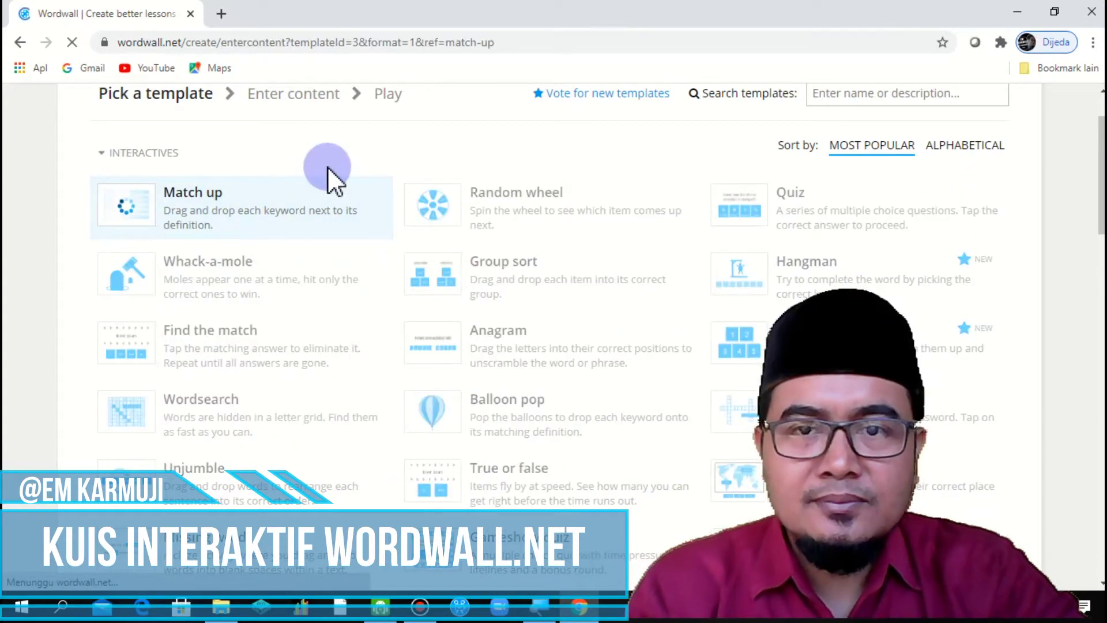
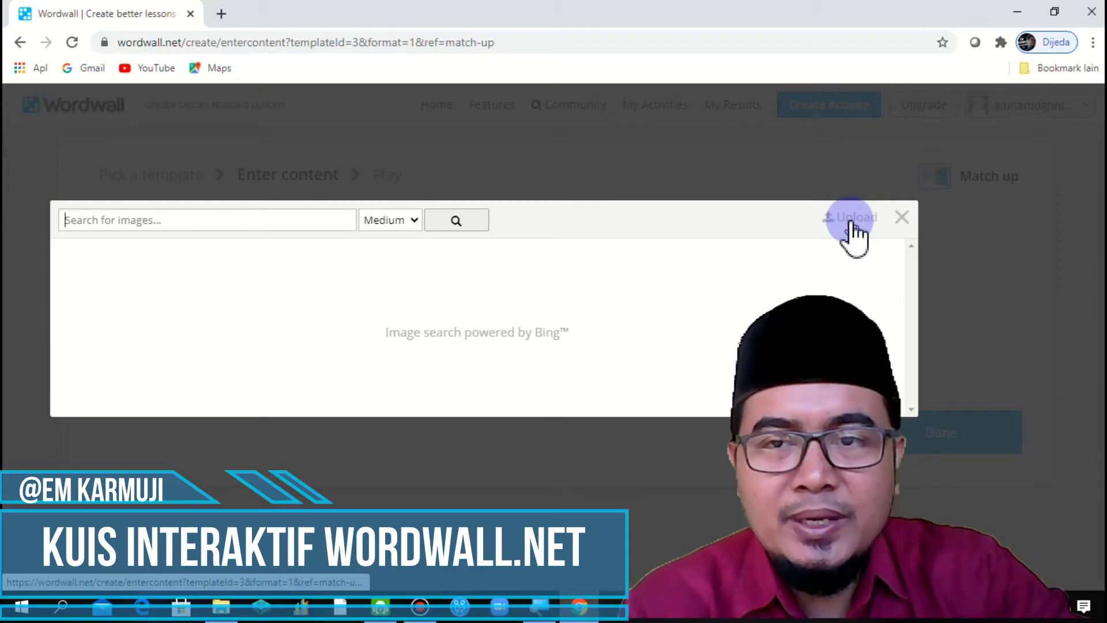
# Step: Search images for 'kelinci', make the white rabbit item 1's picture, and define it Kelinci
pyautogui.click(217, 225)
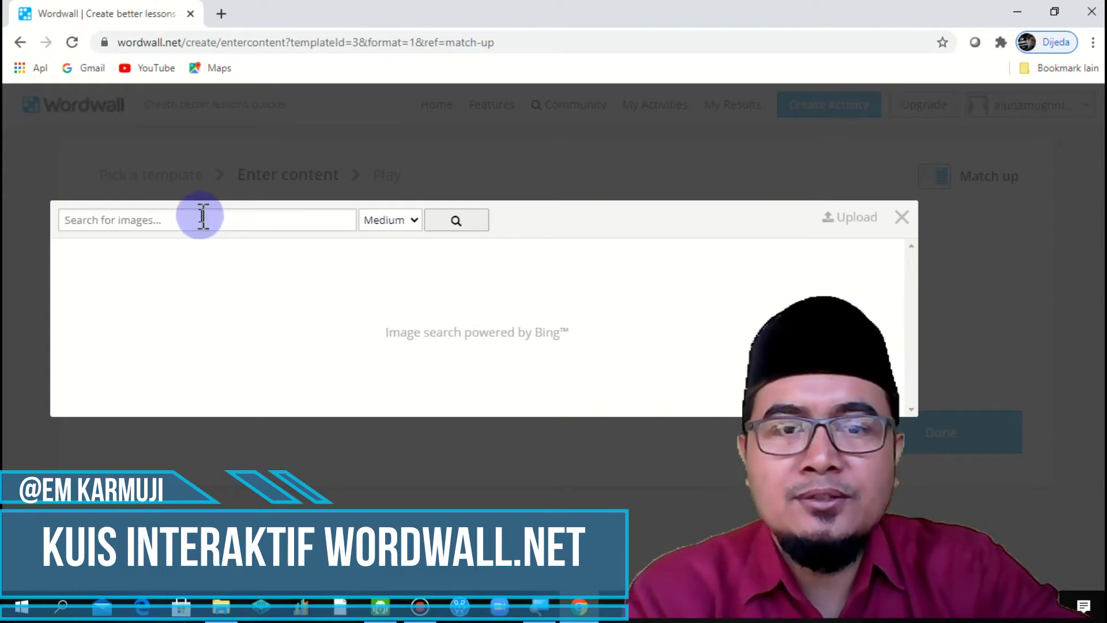
pyautogui.click(183, 217)
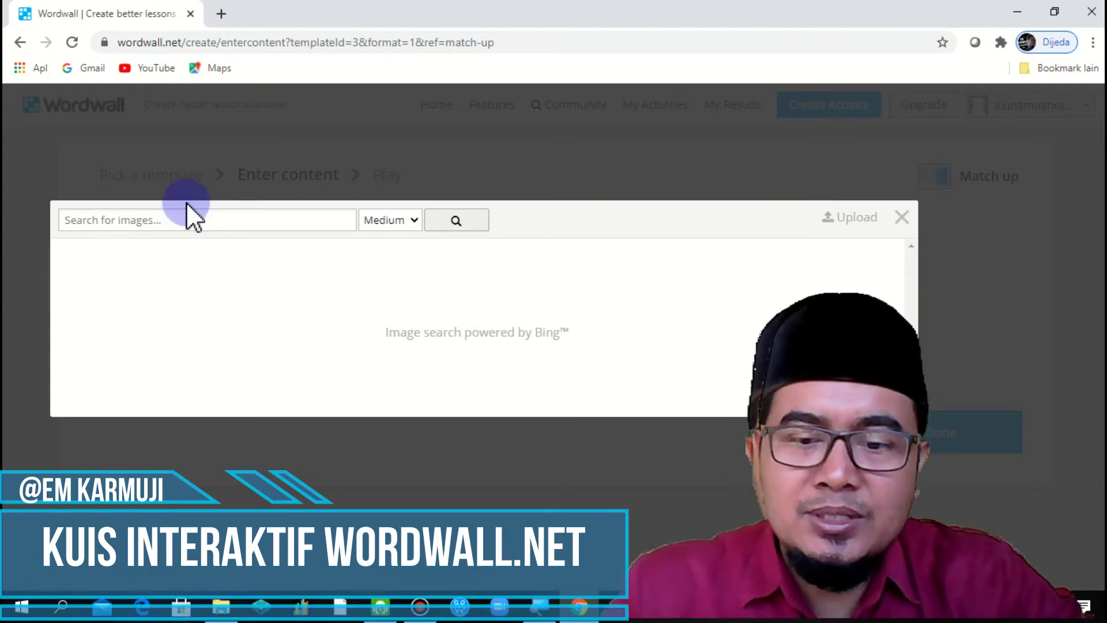
pyautogui.write('kelinci')
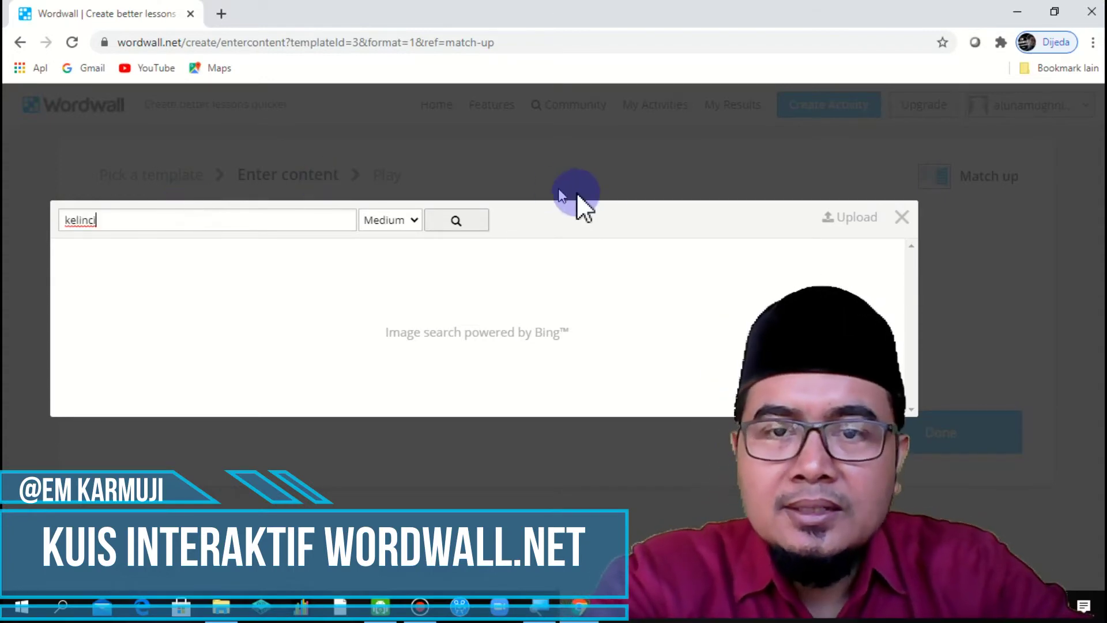
pyautogui.click(474, 221)
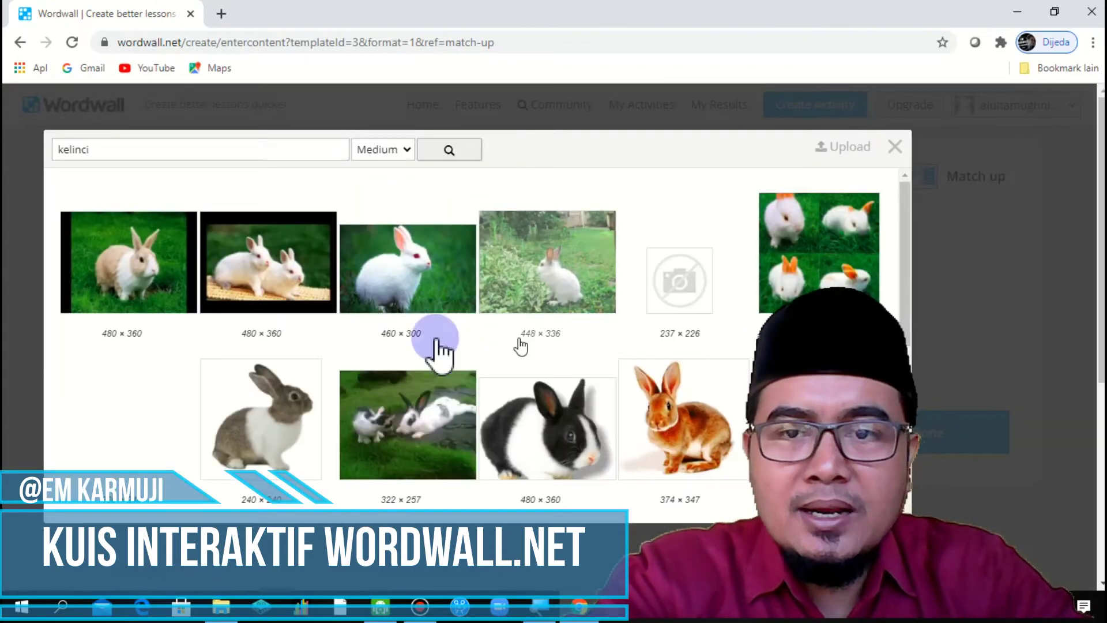
pyautogui.scroll(-3, 559, 356)
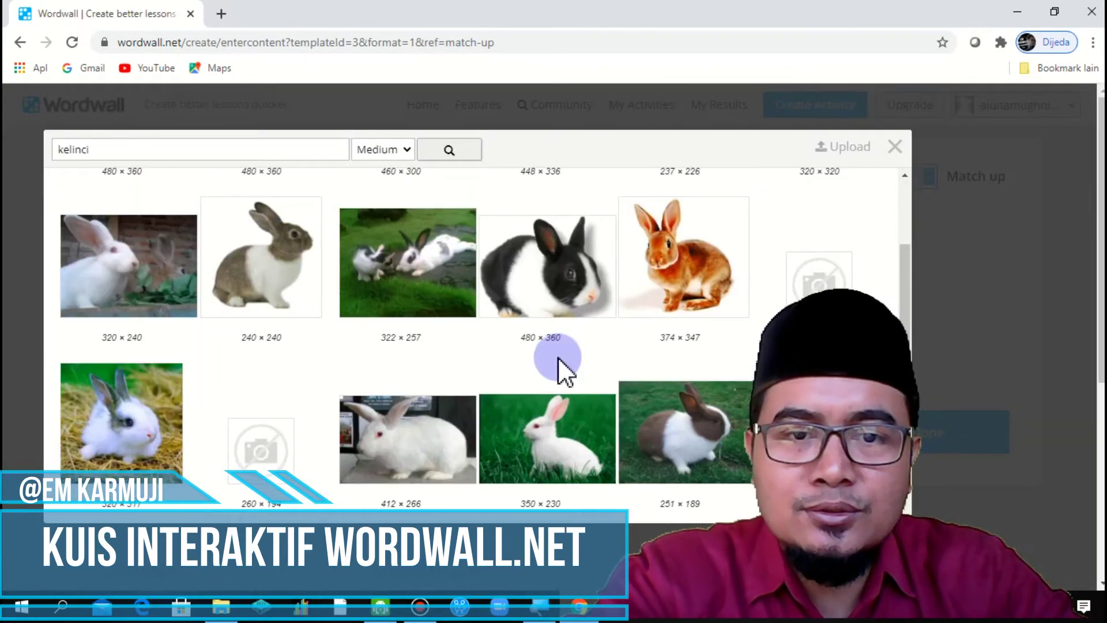
pyautogui.scroll(3, 558, 357)
pyautogui.click(422, 292)
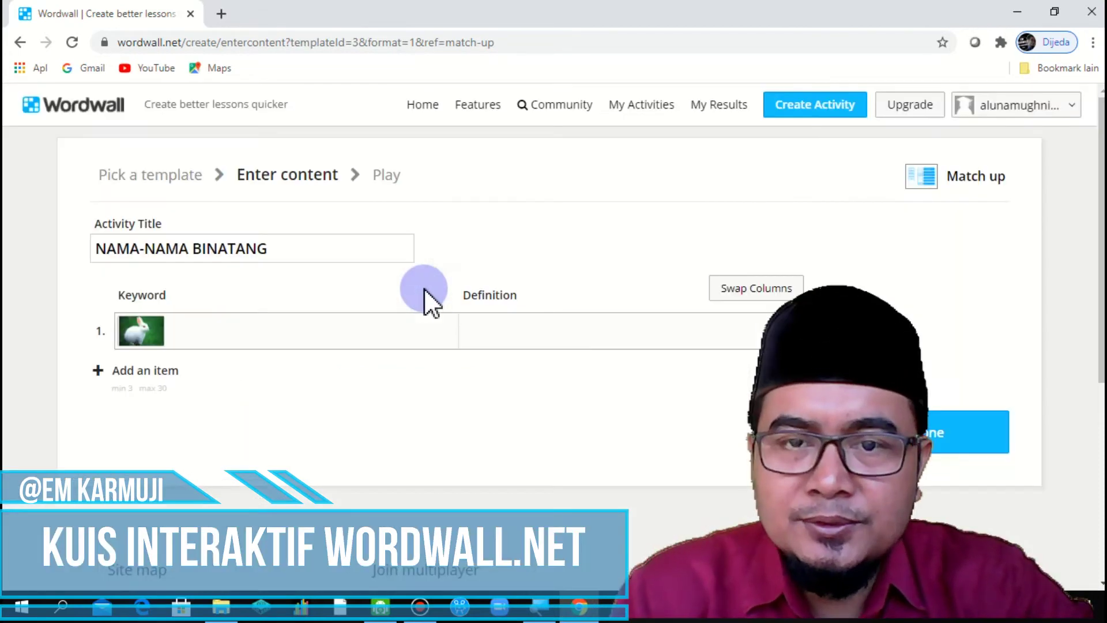
pyautogui.click(536, 332)
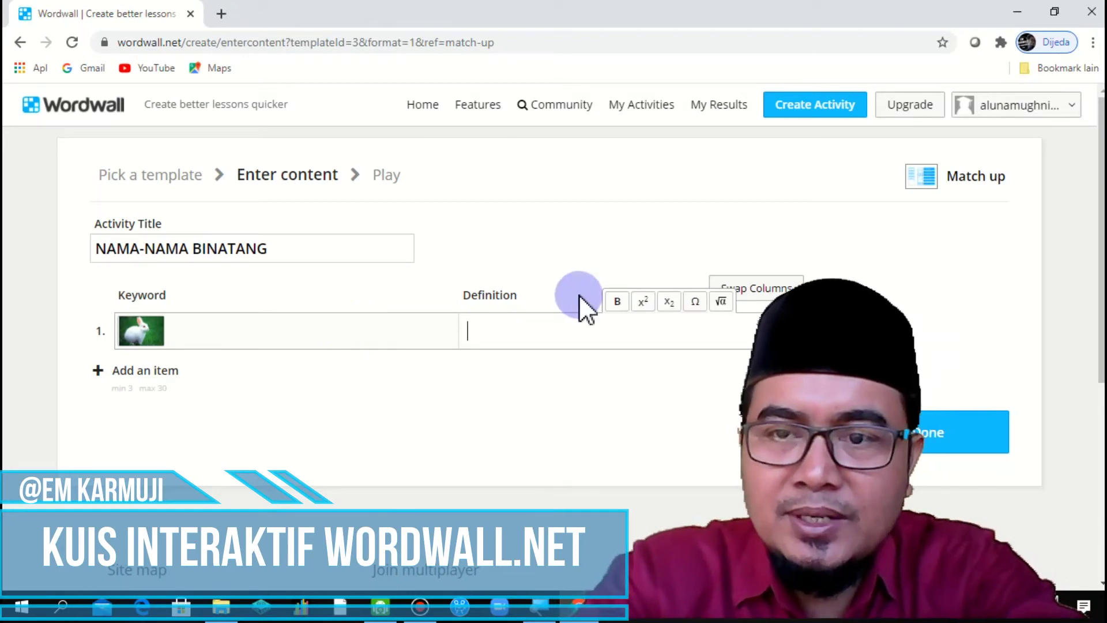
pyautogui.write('Kel')
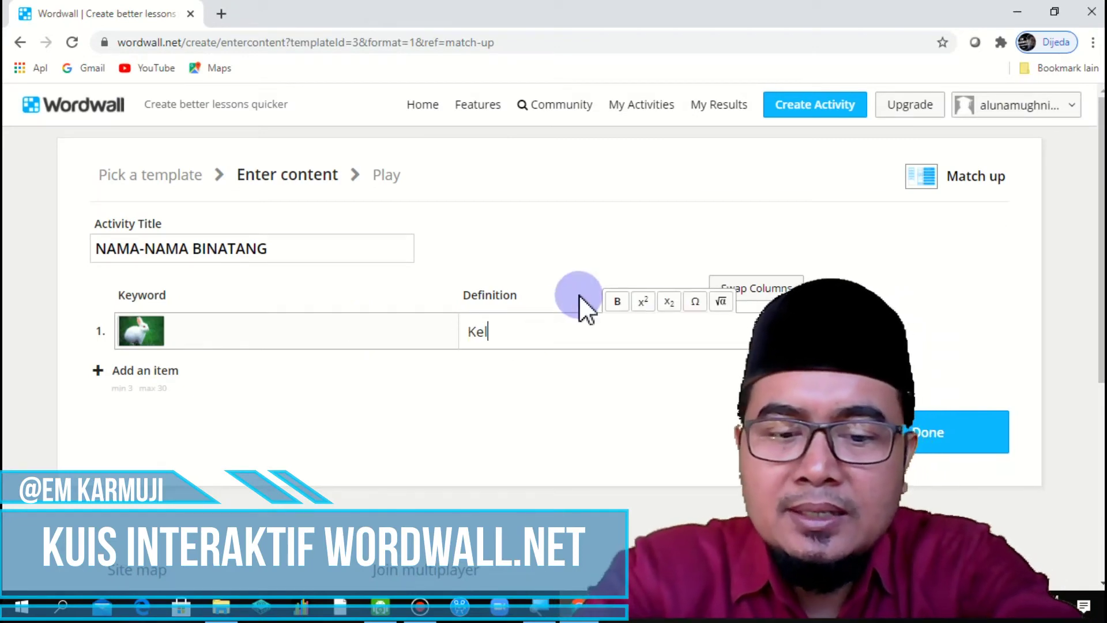
pyautogui.write('inci')
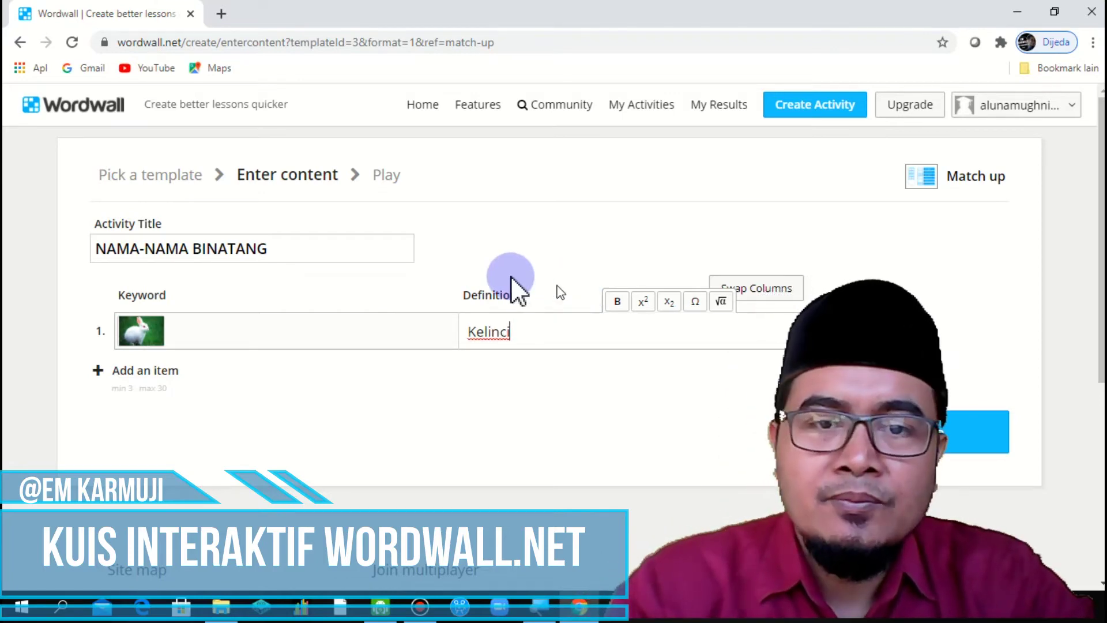
# Step: Add a second item and give it the standing elephant picture from a 'gajah' search
pyautogui.click(134, 372)
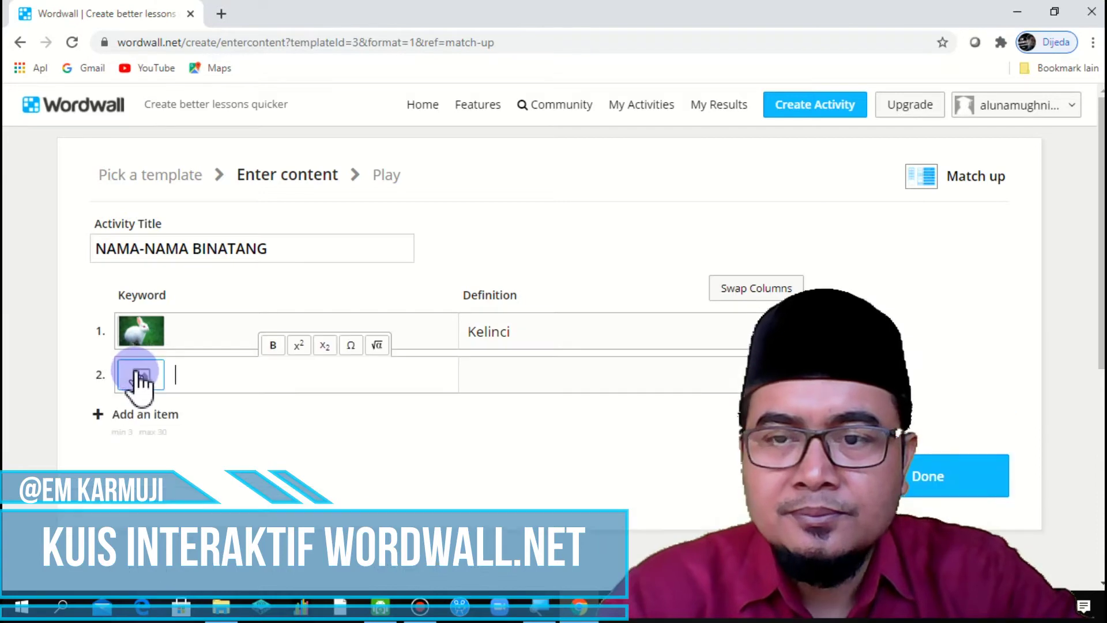
pyautogui.click(143, 373)
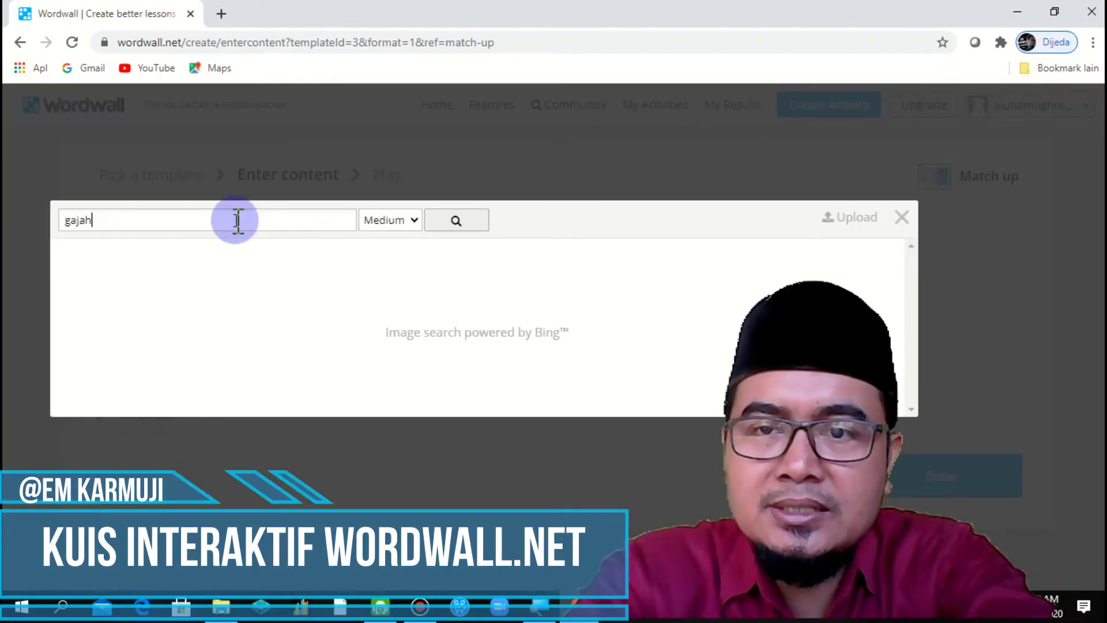
pyautogui.click(471, 222)
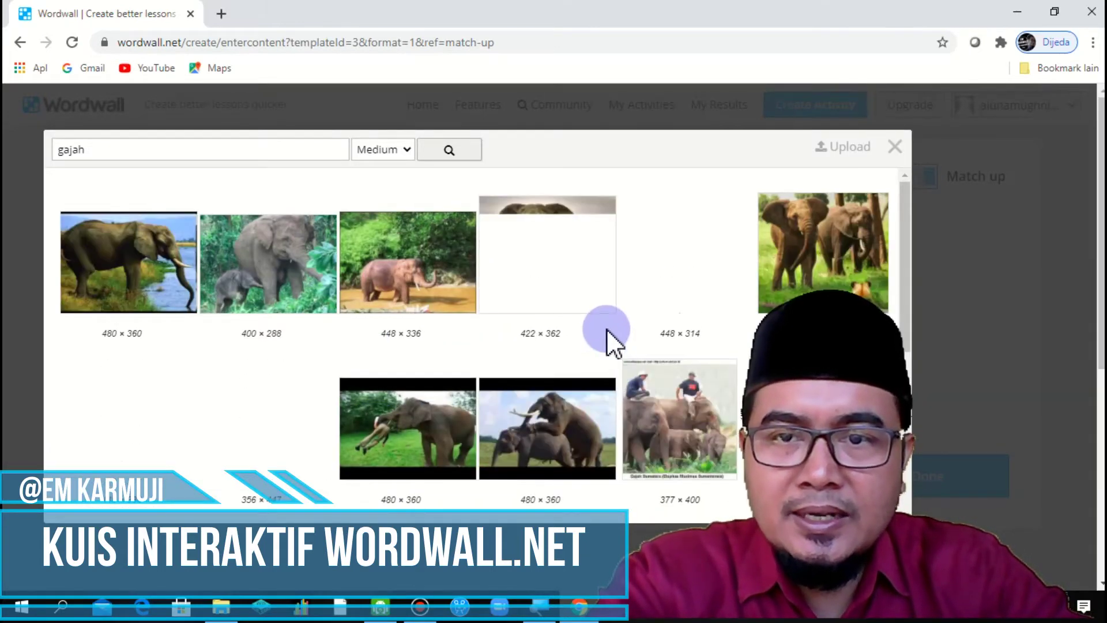
pyautogui.scroll(-3, 594, 311)
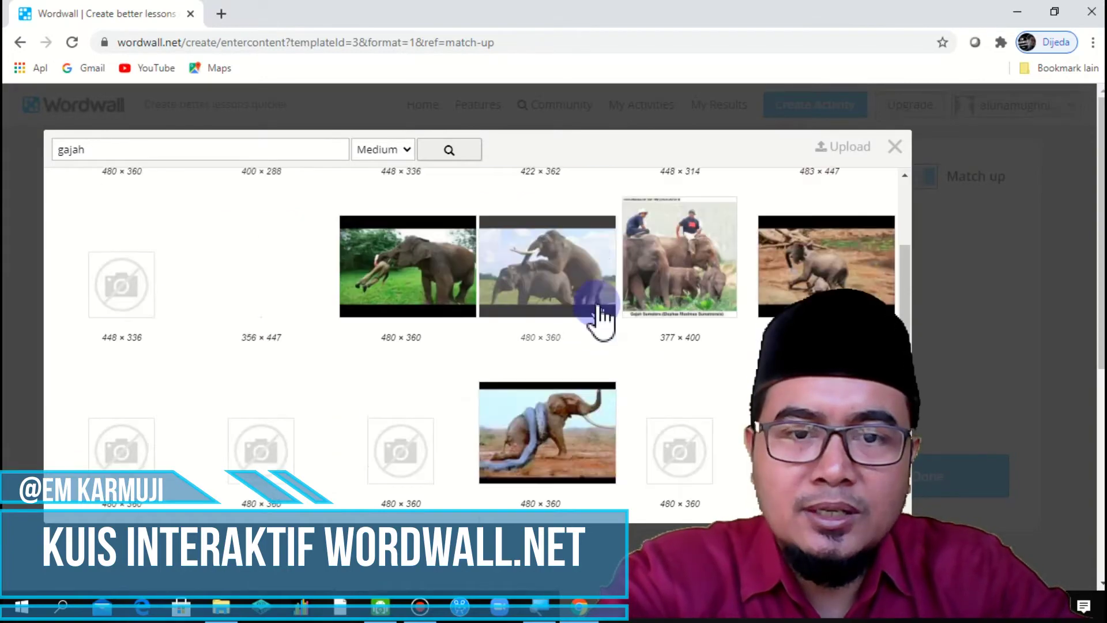
pyautogui.scroll(-1, 597, 309)
pyautogui.scroll(1, 597, 316)
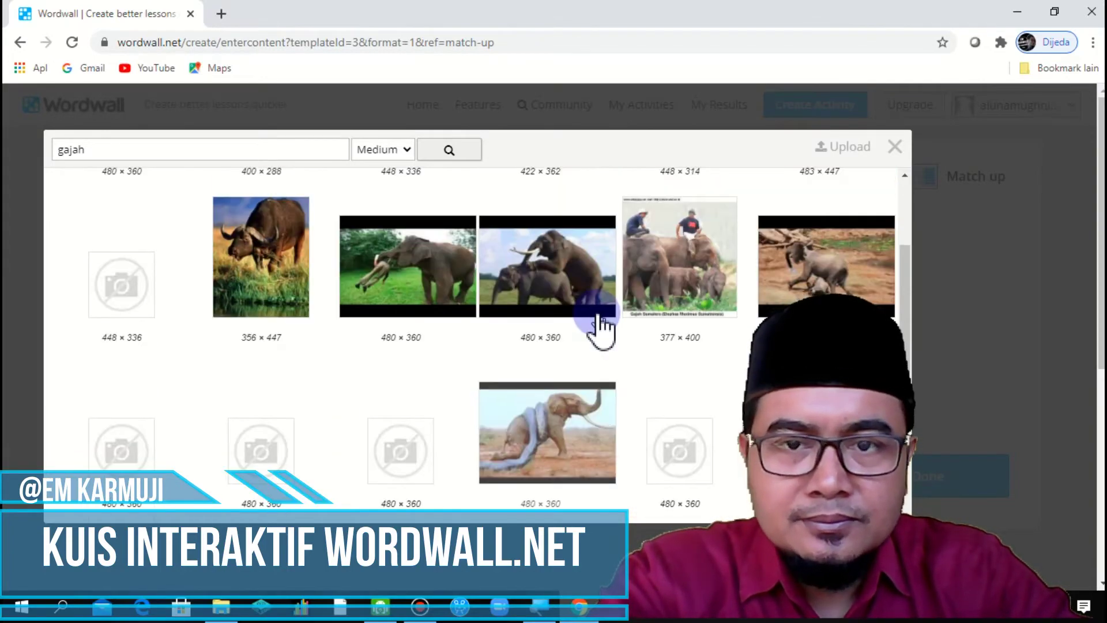
pyautogui.scroll(-4, 600, 326)
pyautogui.scroll(-3, 599, 323)
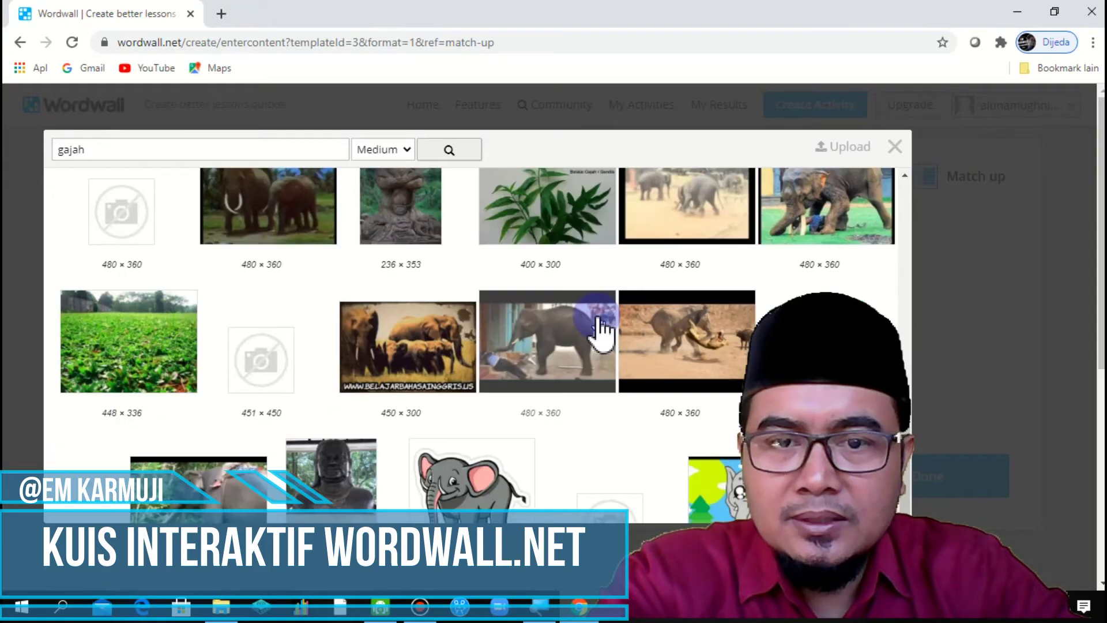
pyautogui.scroll(-4, 597, 317)
pyautogui.scroll(-3, 597, 318)
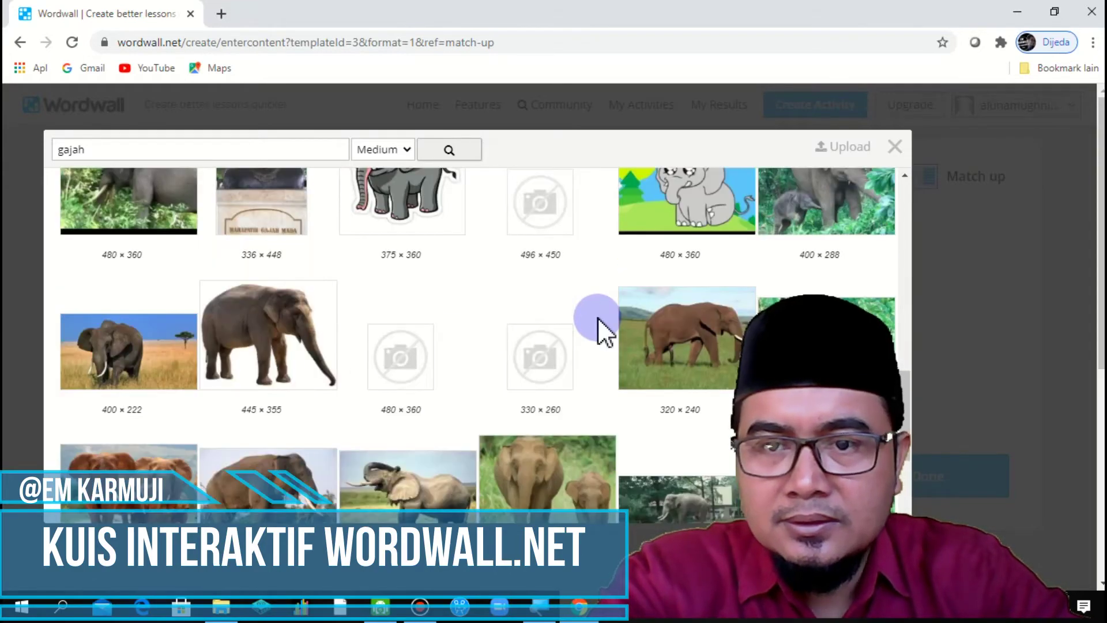
pyautogui.click(724, 247)
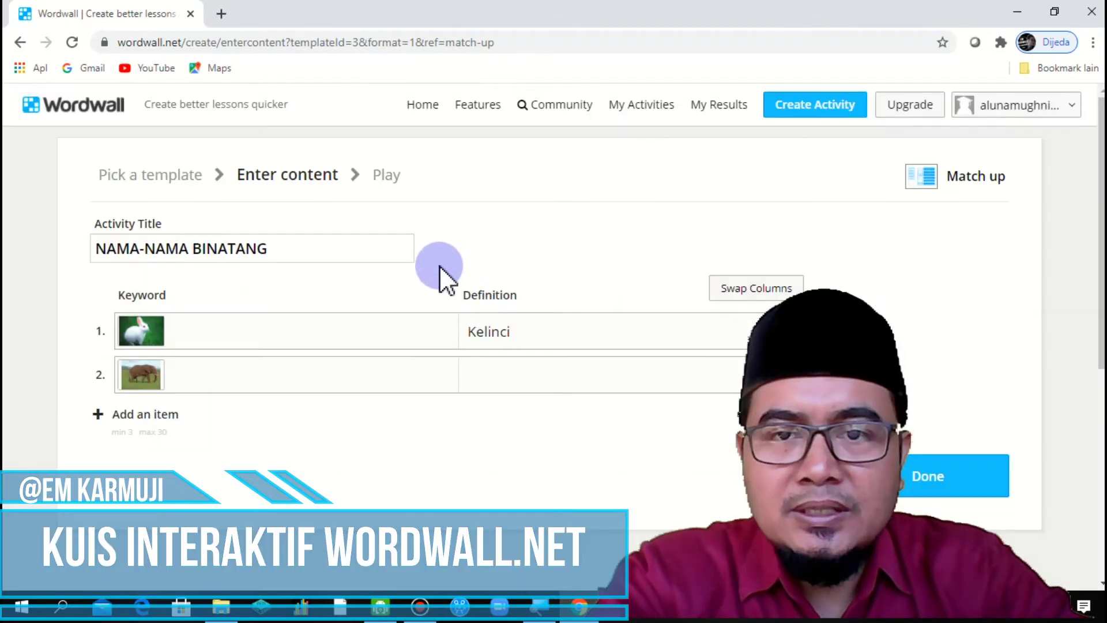
# Step: Define item 2 as Gajah and add an empty third item
pyautogui.click(537, 369)
pyautogui.write('G')
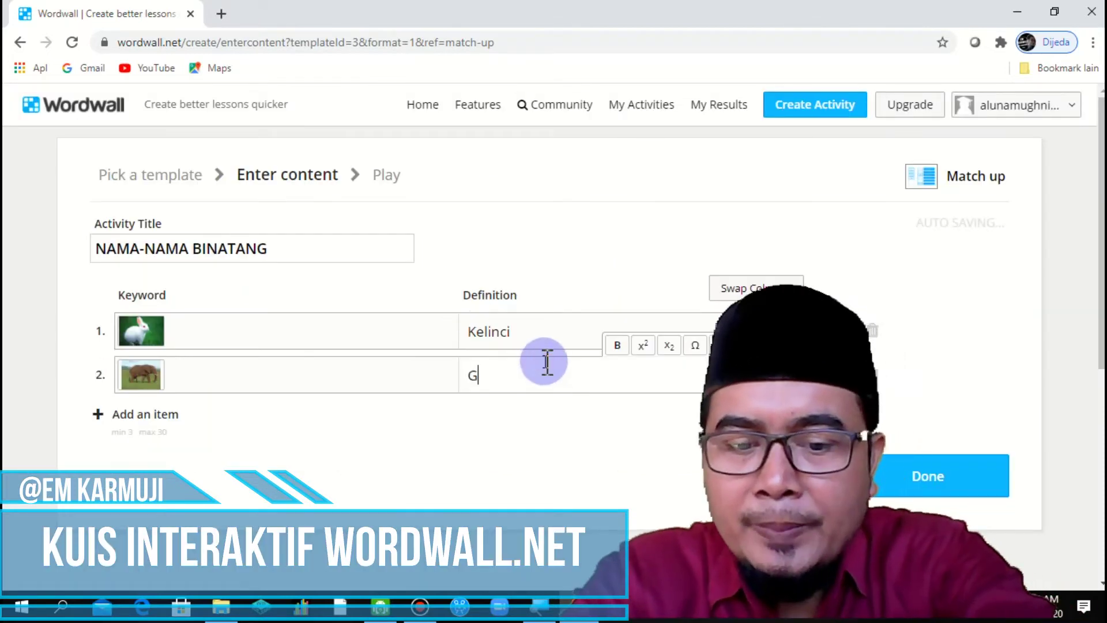
pyautogui.write('ajah')
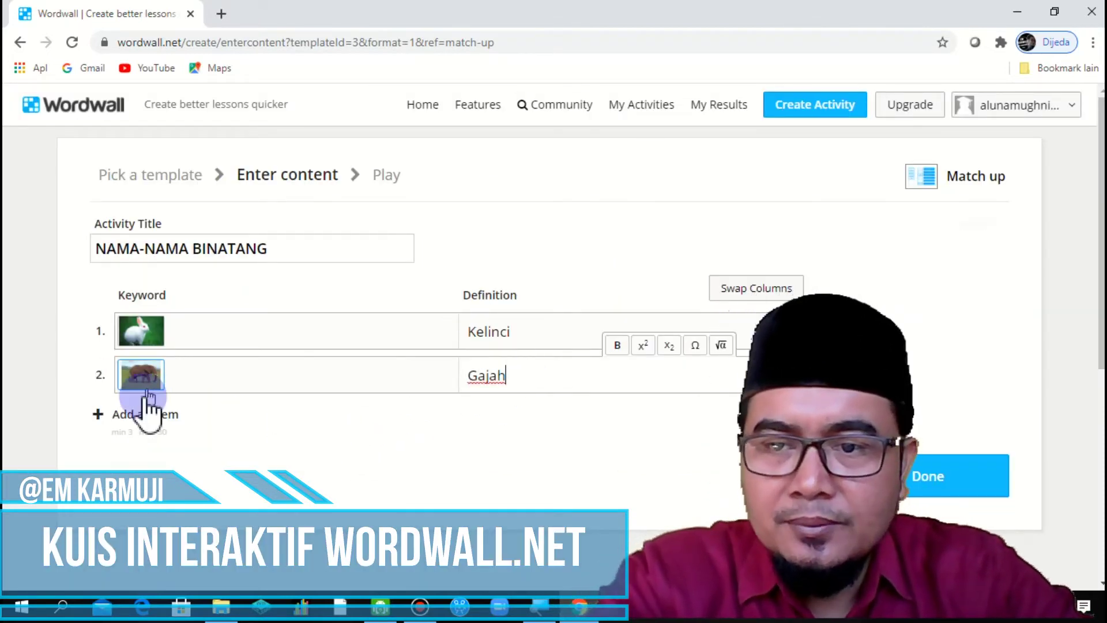
pyautogui.click(147, 415)
# Step: Give item 3 a horse picture from a 'kuda' search, define it Kuda, and add a fourth item
pyautogui.click(150, 416)
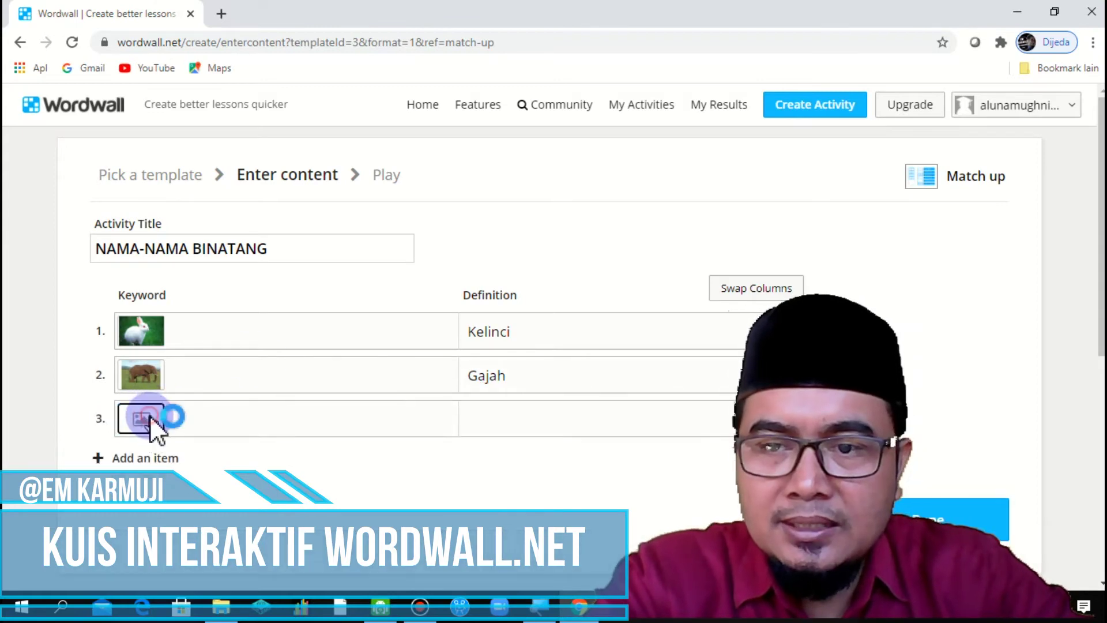
pyautogui.write('kuda')
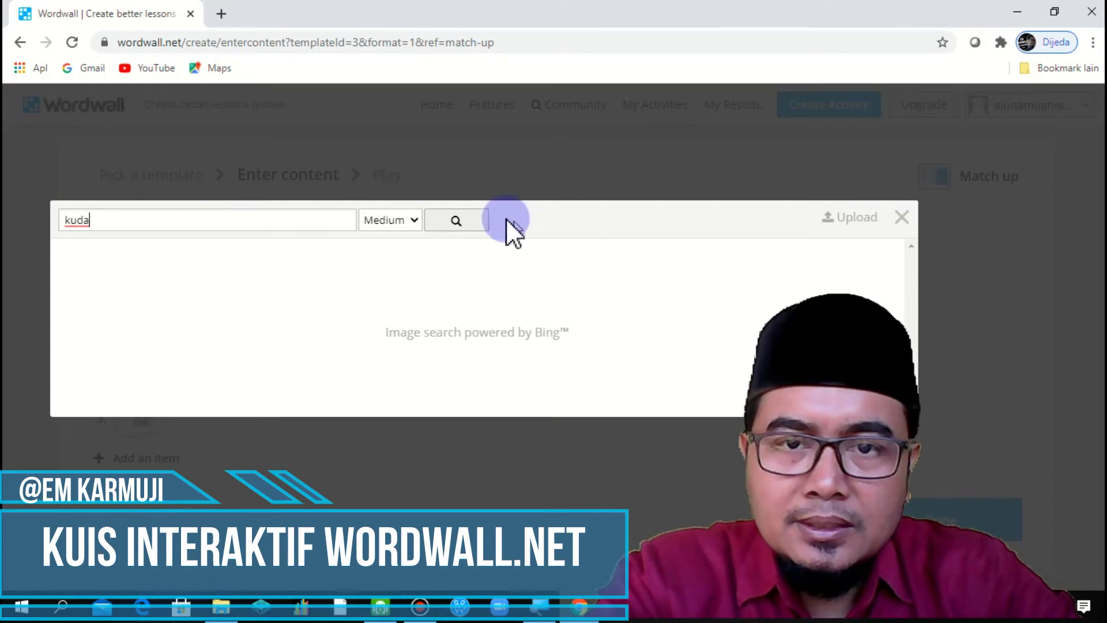
pyautogui.click(487, 219)
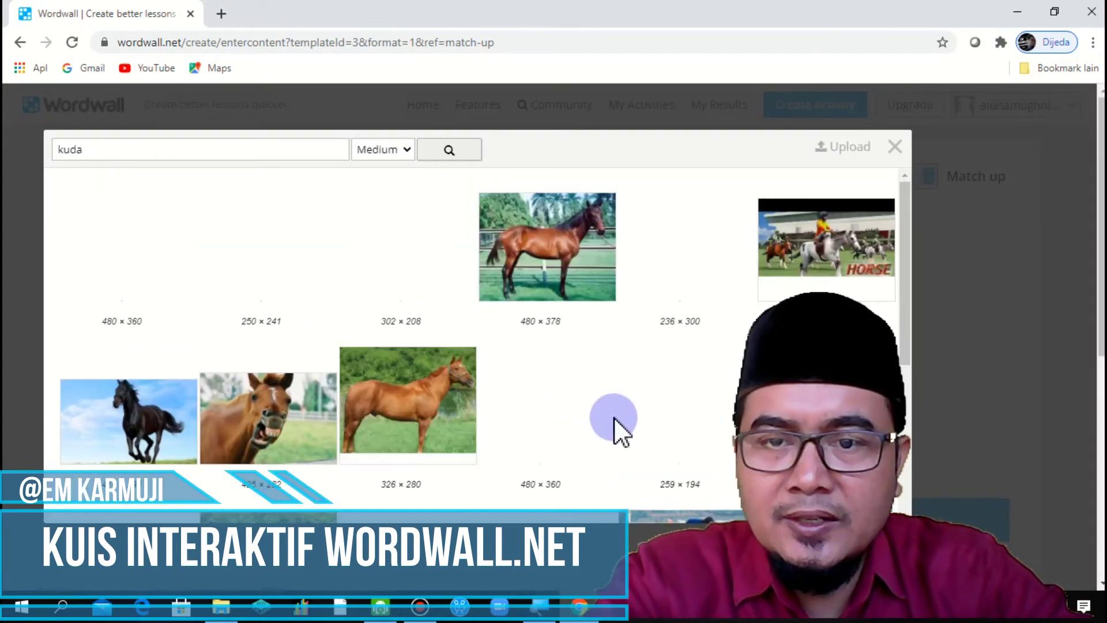
pyautogui.scroll(2, 555, 346)
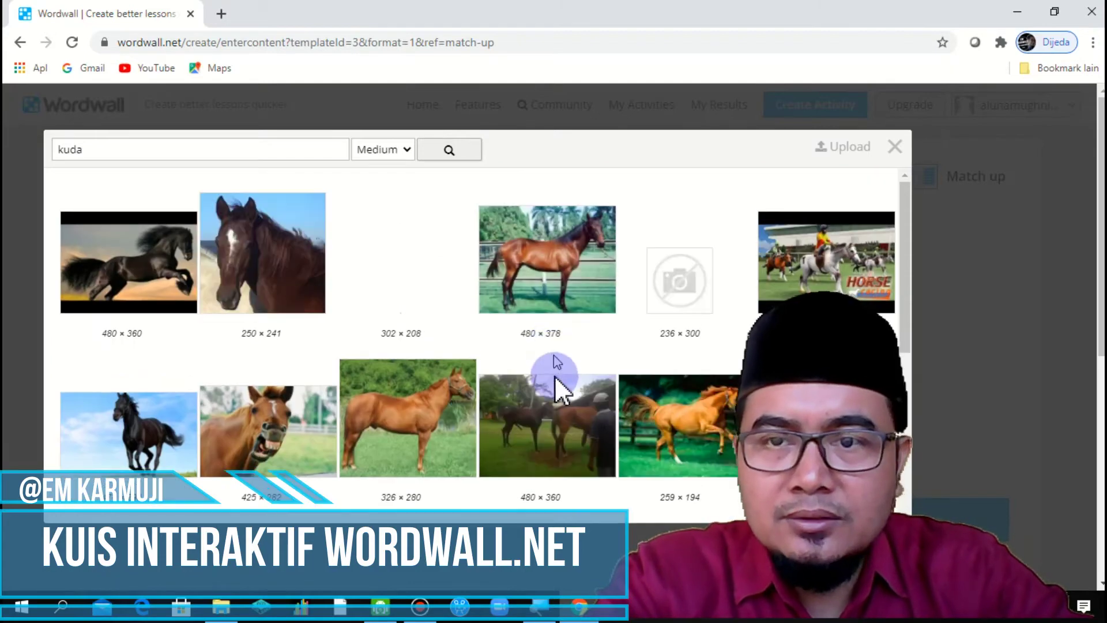
pyautogui.scroll(-5, 568, 430)
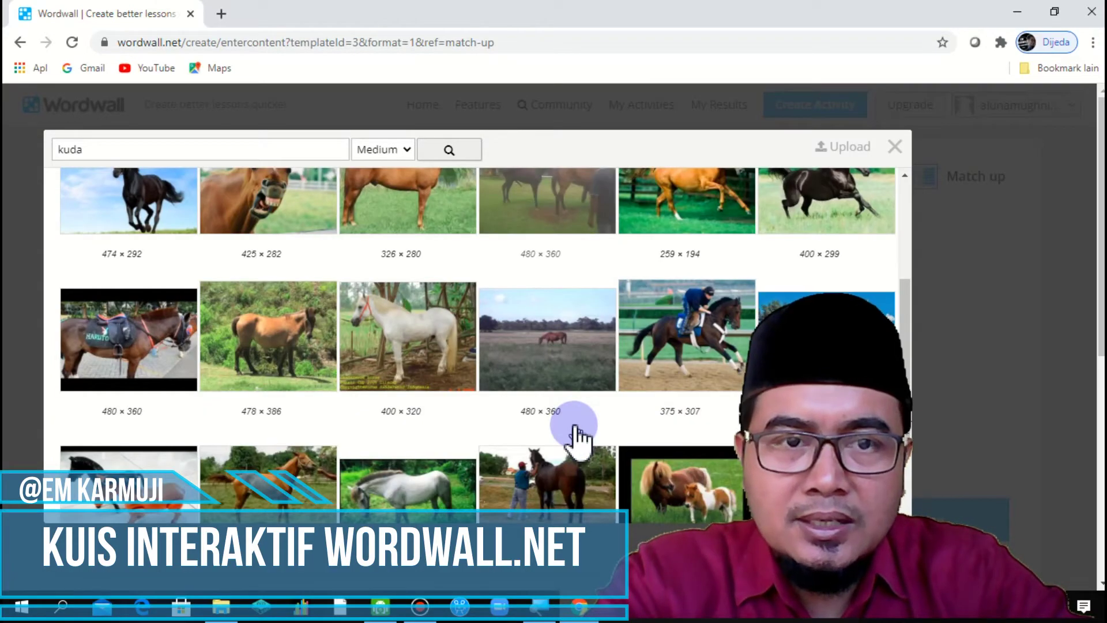
pyautogui.scroll(2, 577, 438)
pyautogui.click(805, 247)
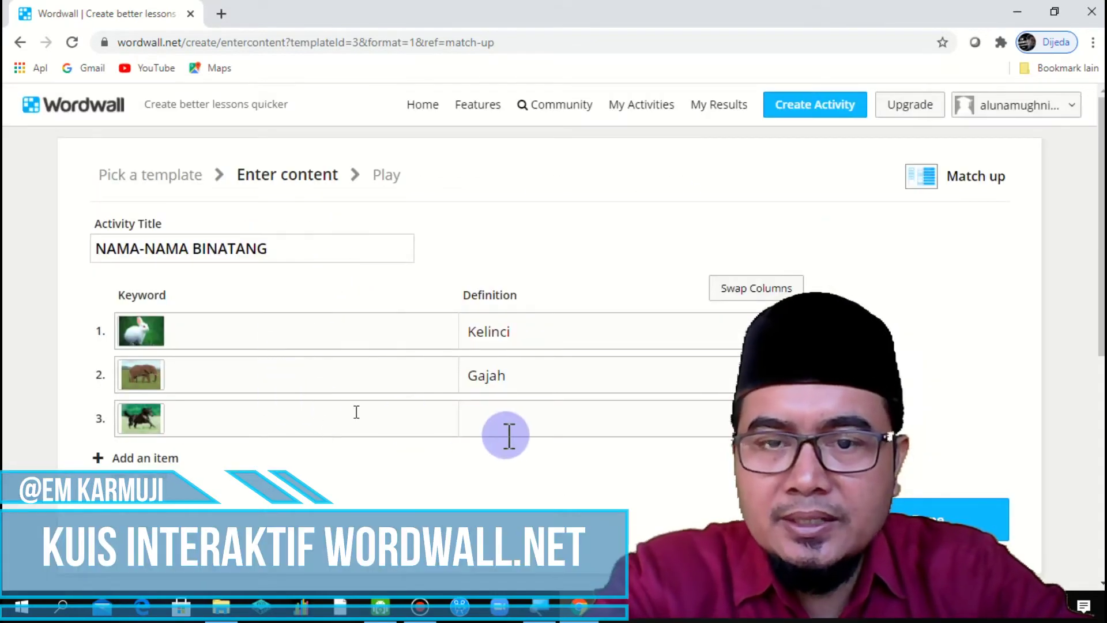
pyautogui.click(519, 426)
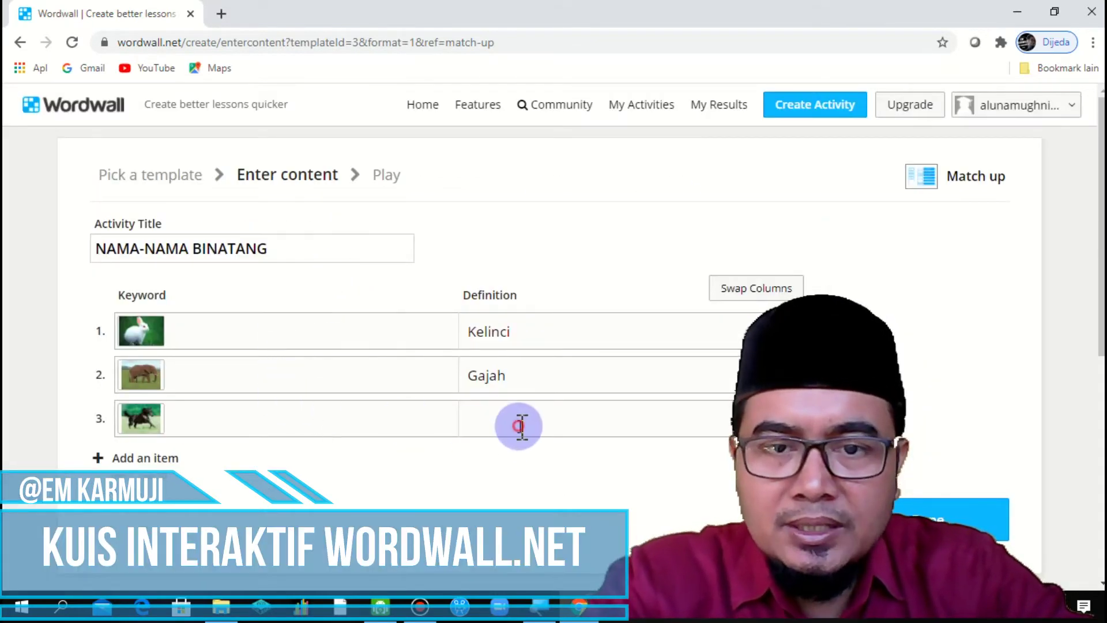
pyautogui.write('Kuda')
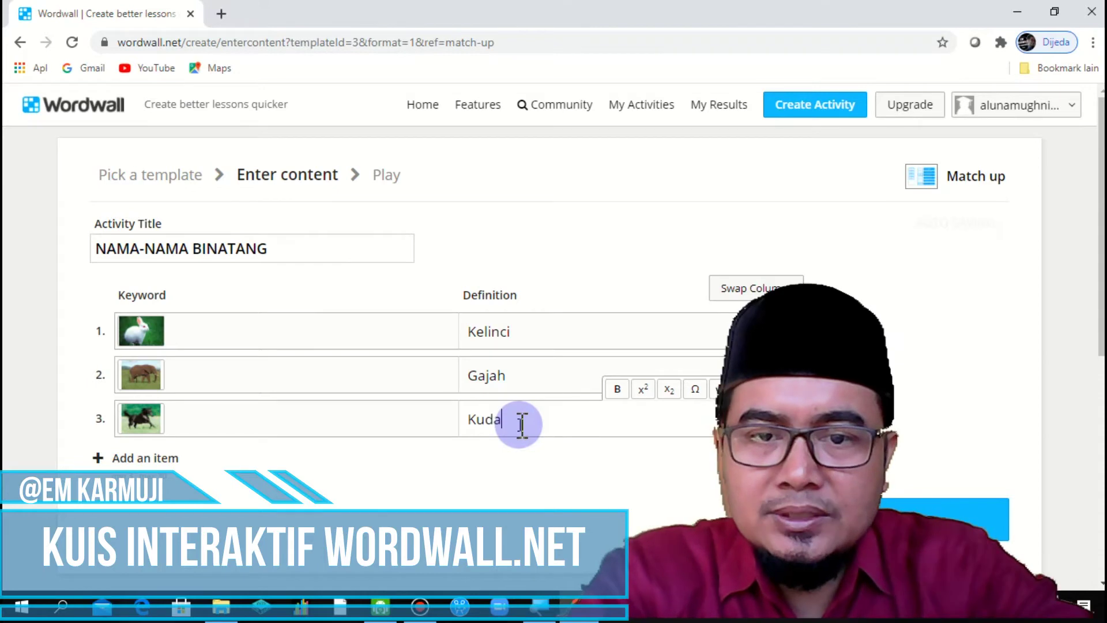
pyautogui.click(102, 458)
# Step: Give item 4 the first monkey photo from a 'Monyet' search, define it Monyet, and add a fifth item
pyautogui.click(147, 460)
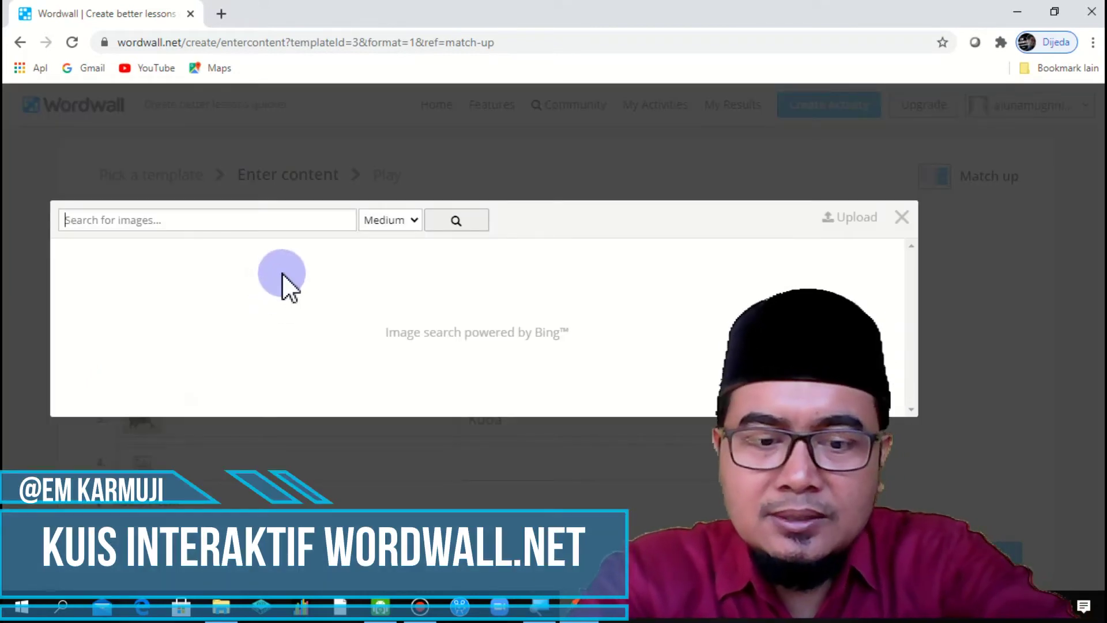
pyautogui.write('Monyet')
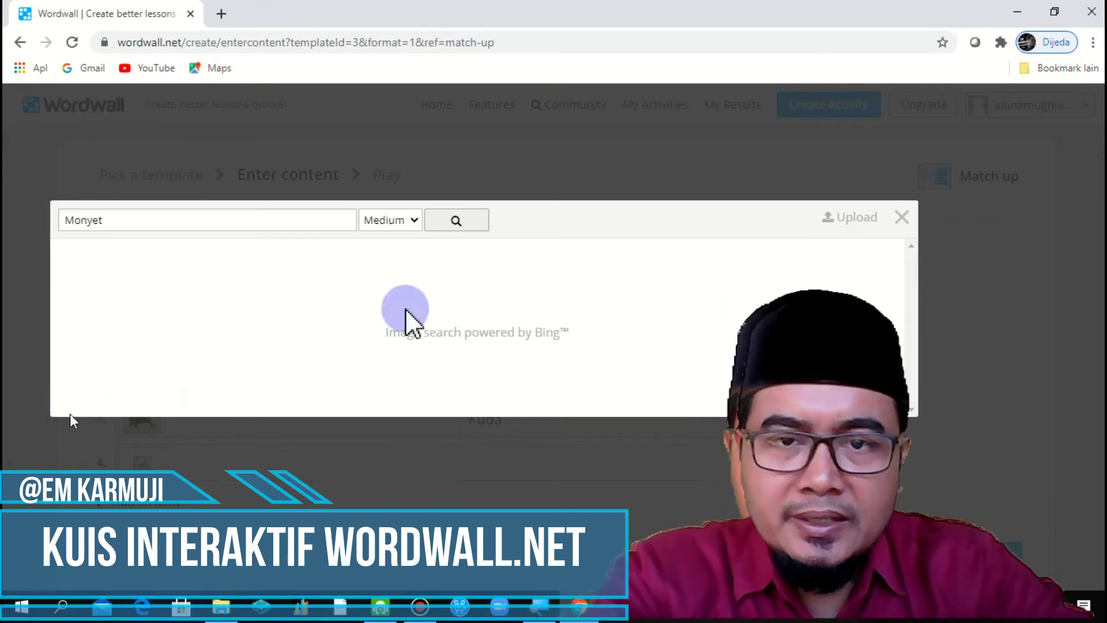
pyautogui.click(444, 225)
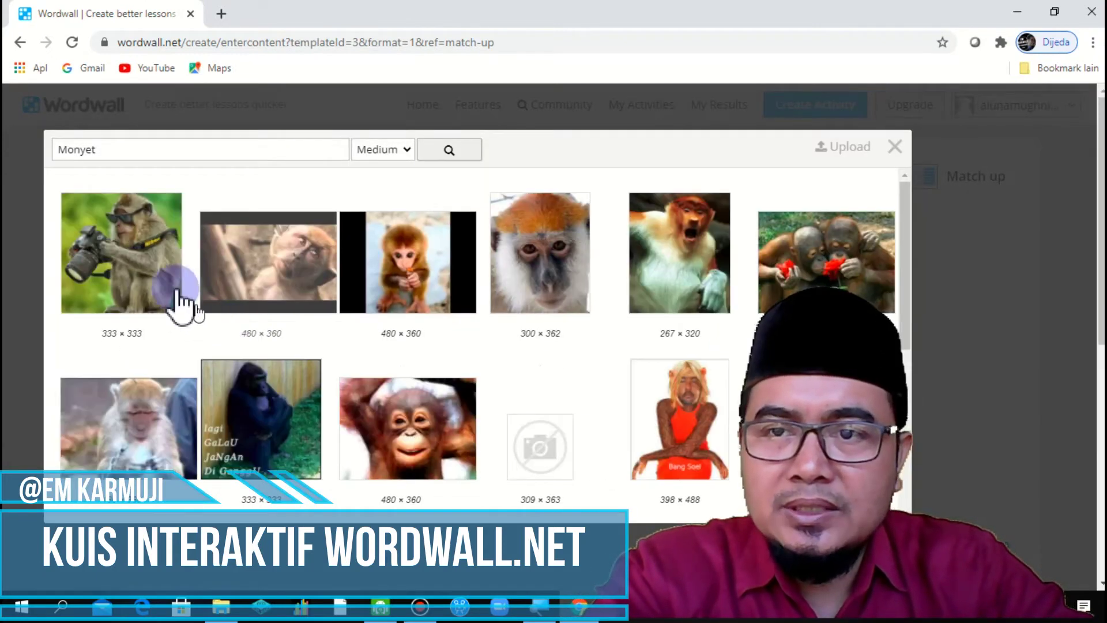
pyautogui.click(145, 264)
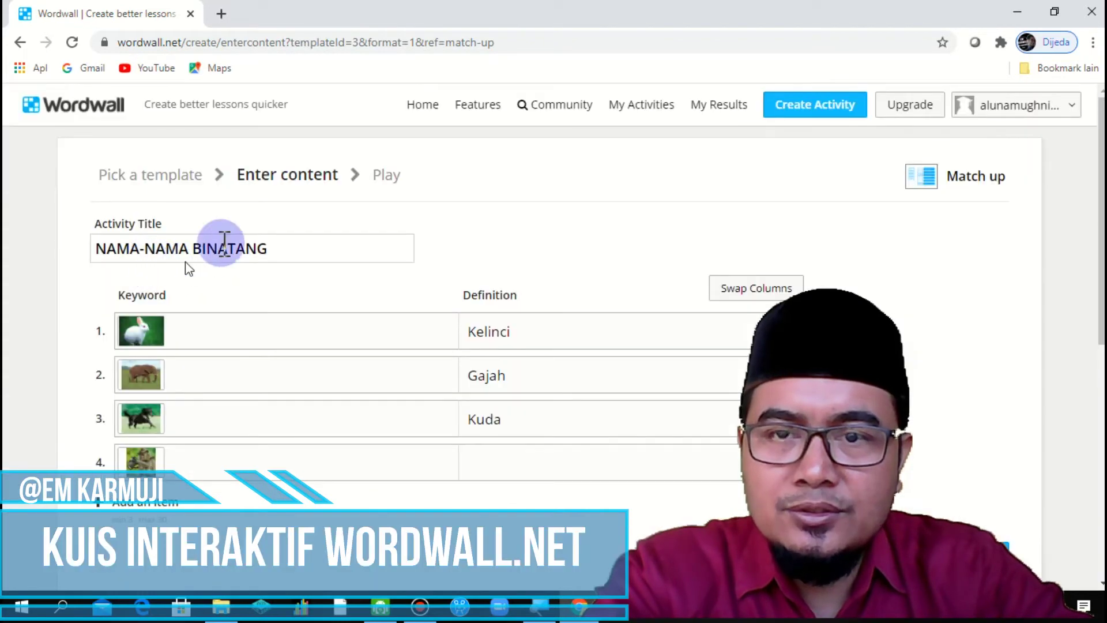
pyautogui.click(524, 463)
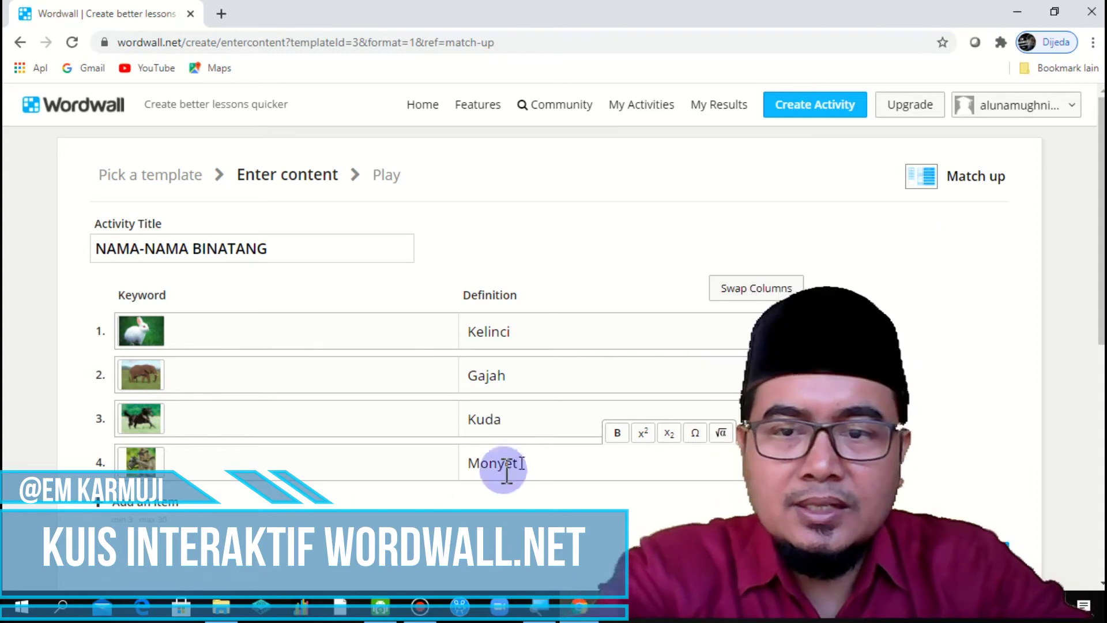
pyautogui.click(158, 502)
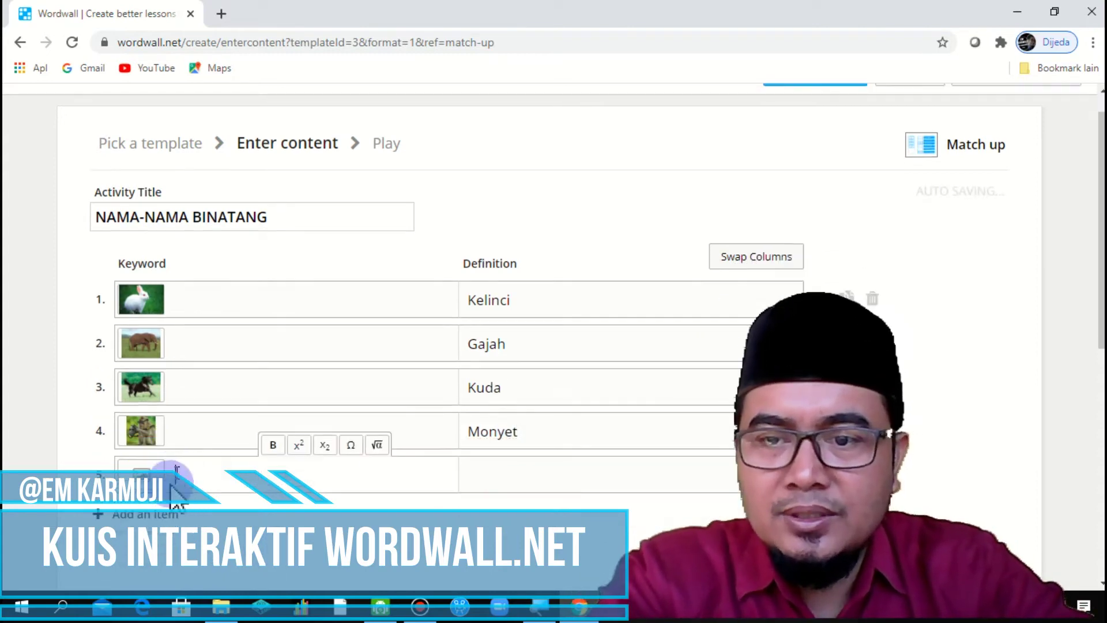
# Step: Give item 5 a turkey picture from a 'kalkun' search and the definition Kalkun
pyautogui.click(140, 470)
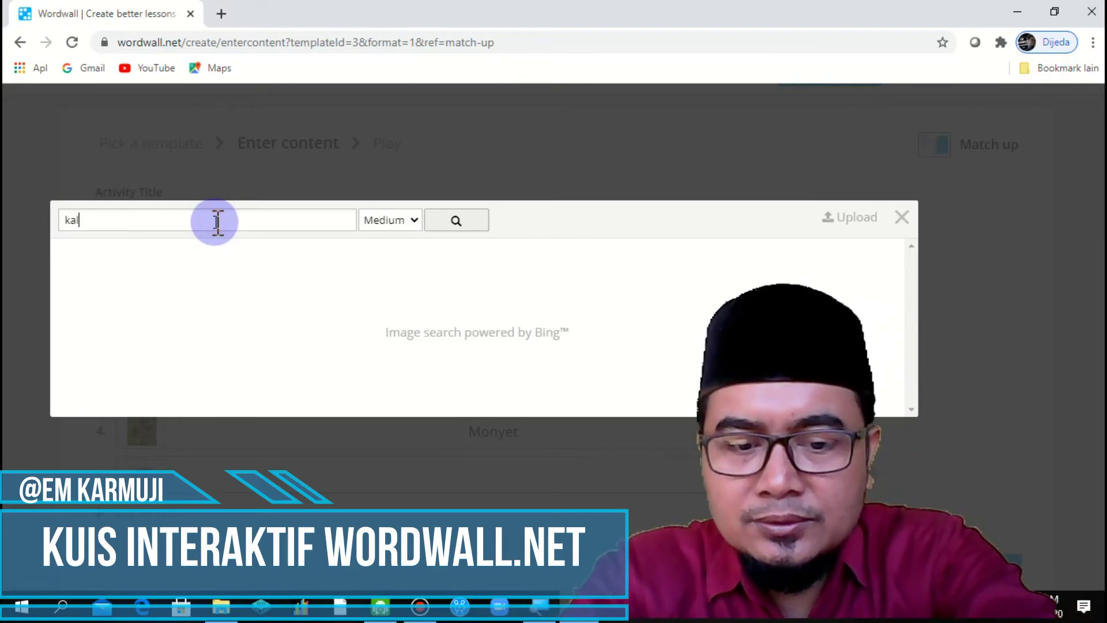
pyautogui.click(456, 222)
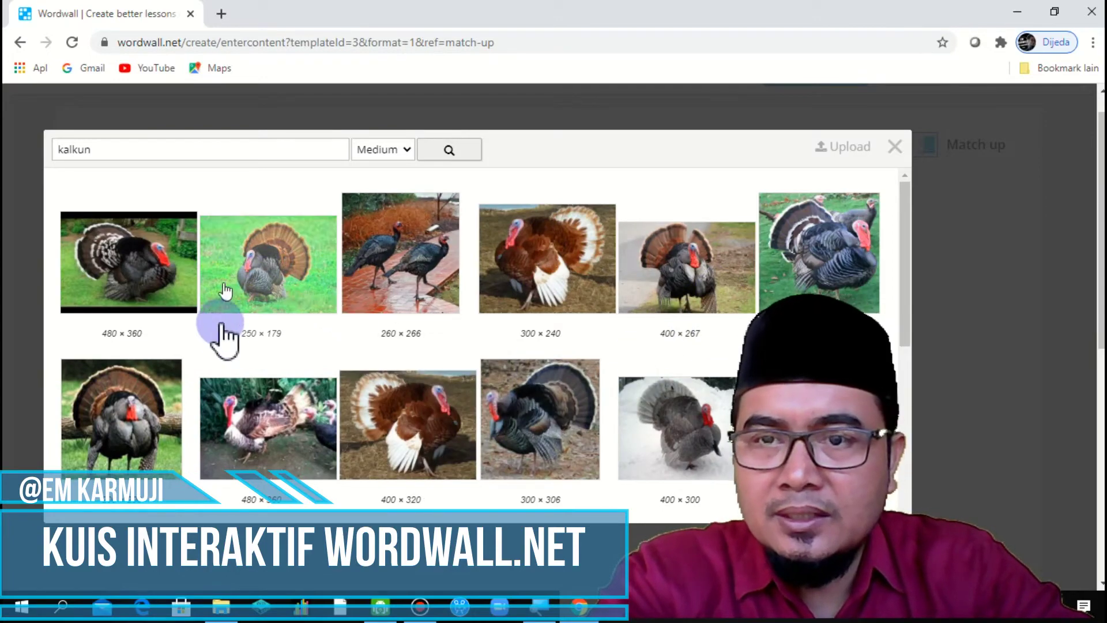
pyautogui.scroll(-3, 467, 445)
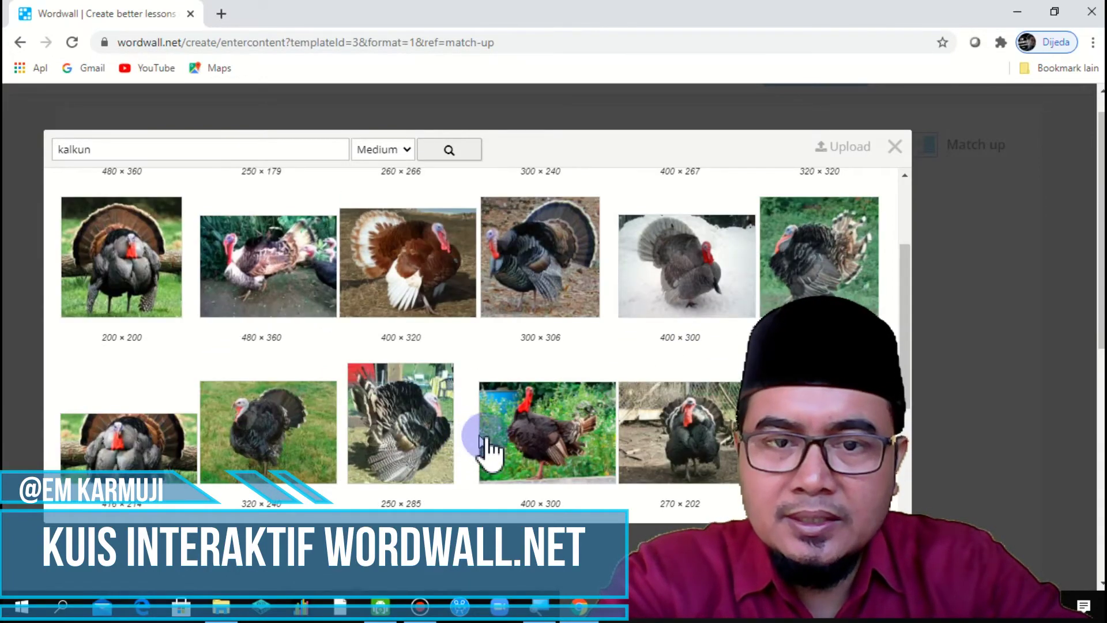
pyautogui.scroll(3, 518, 449)
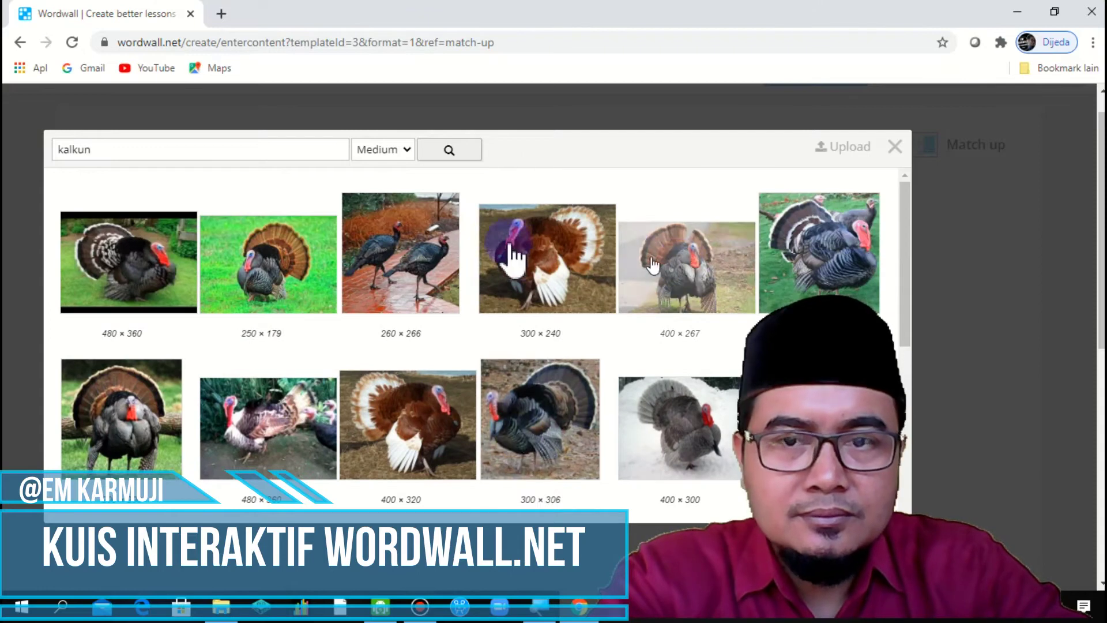
pyautogui.click(146, 443)
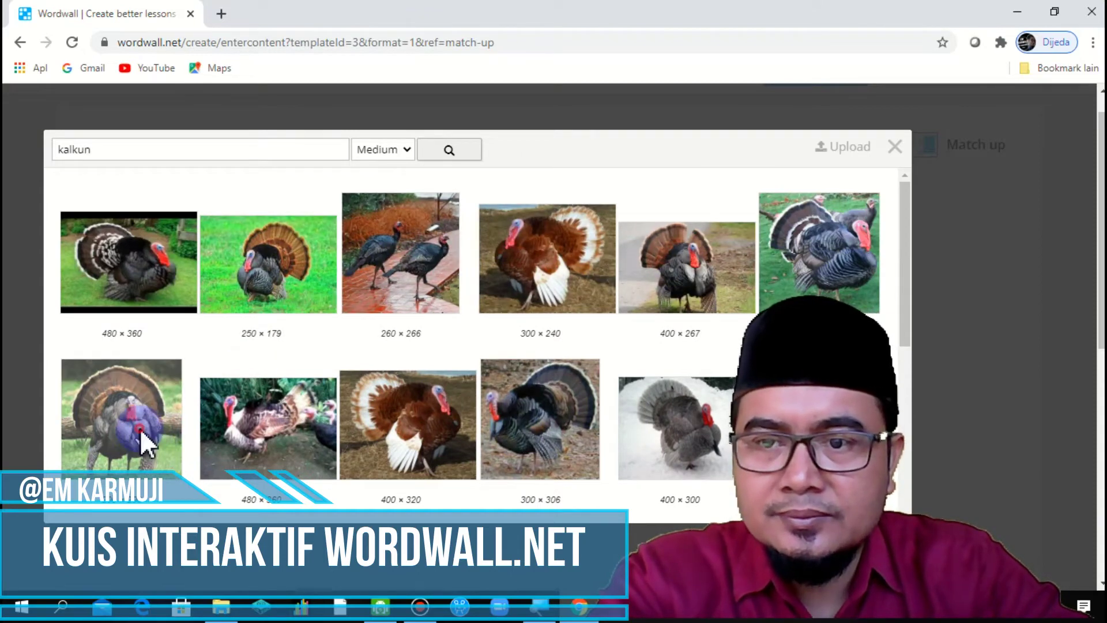
pyautogui.click(507, 277)
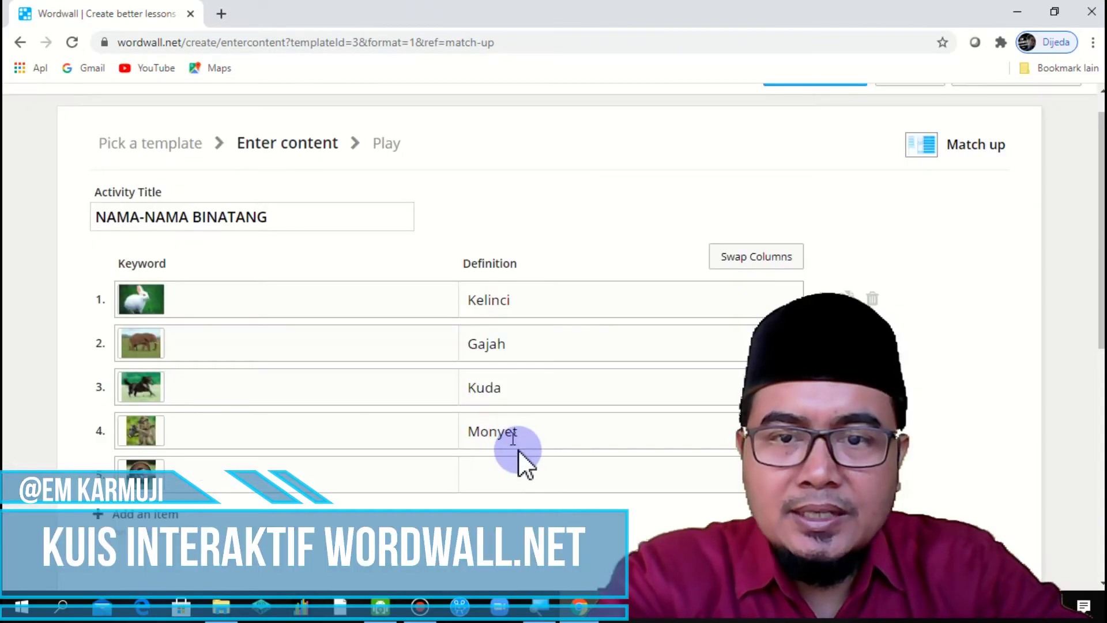
pyautogui.click(531, 466)
pyautogui.write('Kalkun')
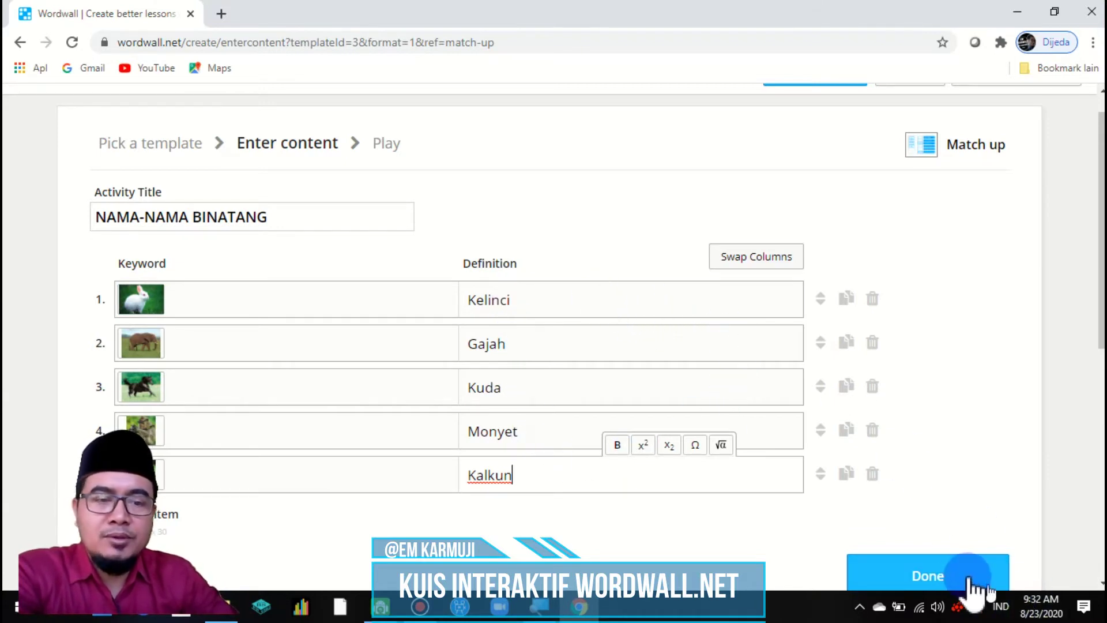
pyautogui.scroll(-1, 1094, 329)
pyautogui.scroll(-1, 949, 417)
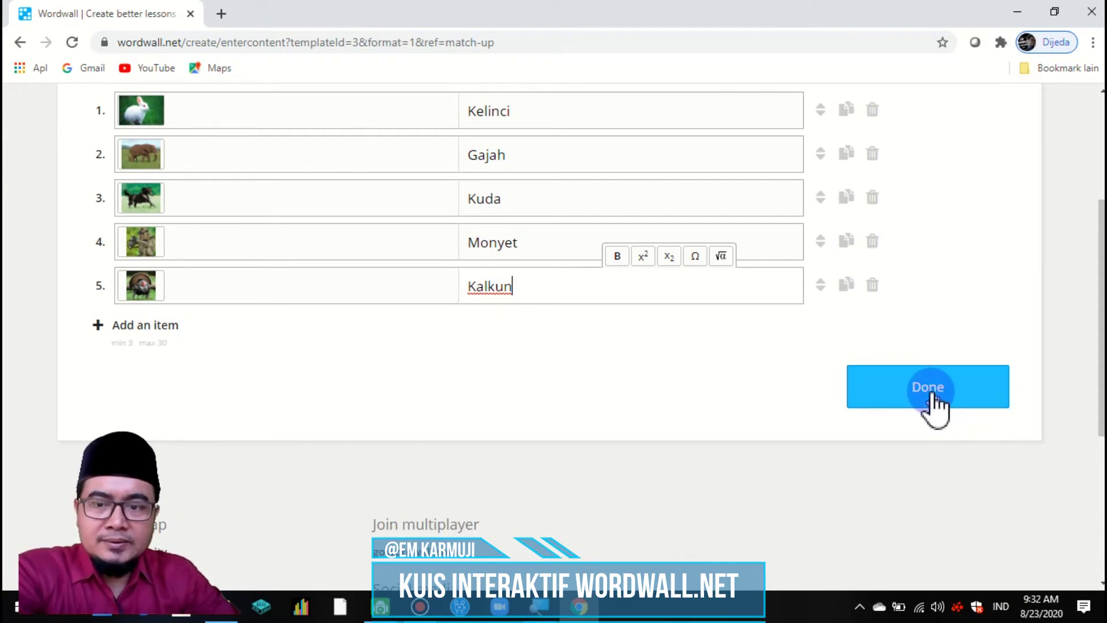
# Step: Finish editing with Done so the activity saves and opens its play page
pyautogui.click(929, 391)
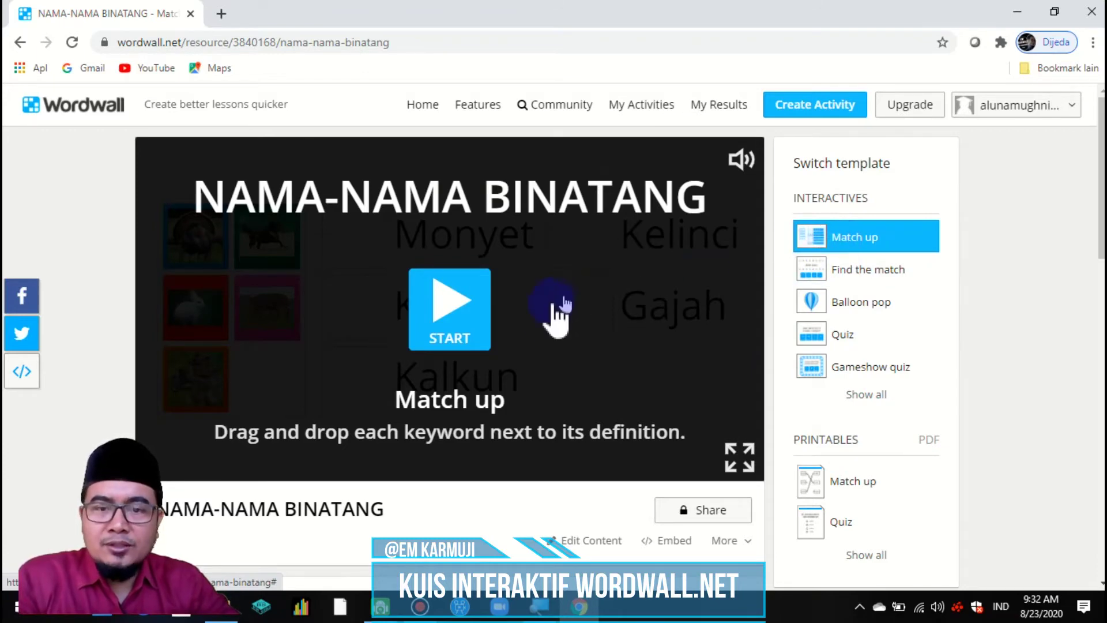
# Step: Start the Match up game and match the horse to Kuda and the elephant to Gajah
pyautogui.click(449, 314)
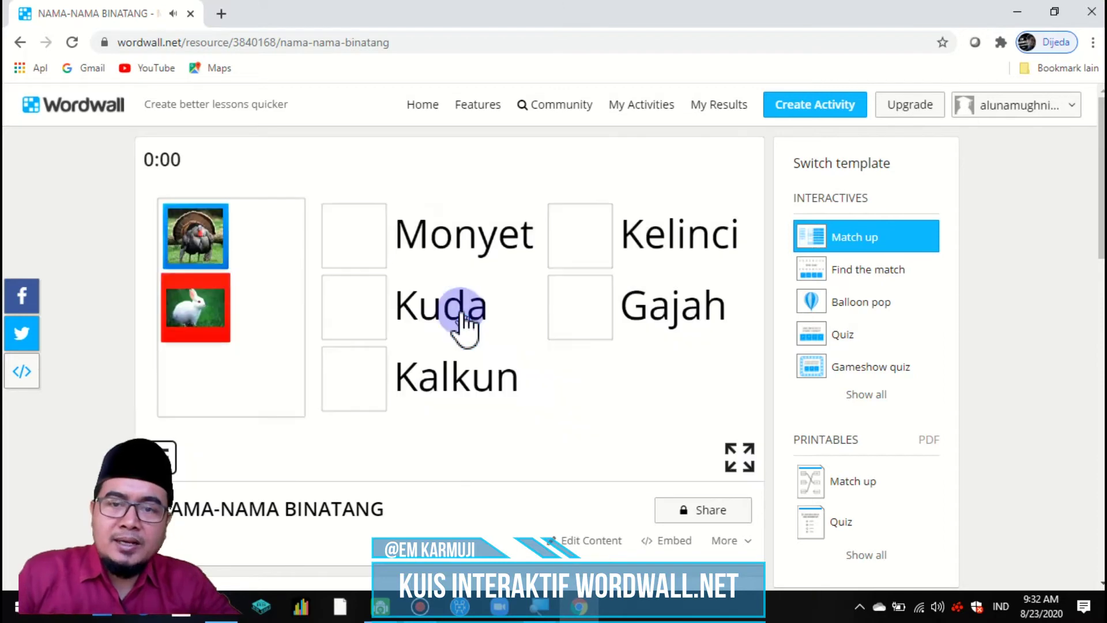
pyautogui.click(476, 318)
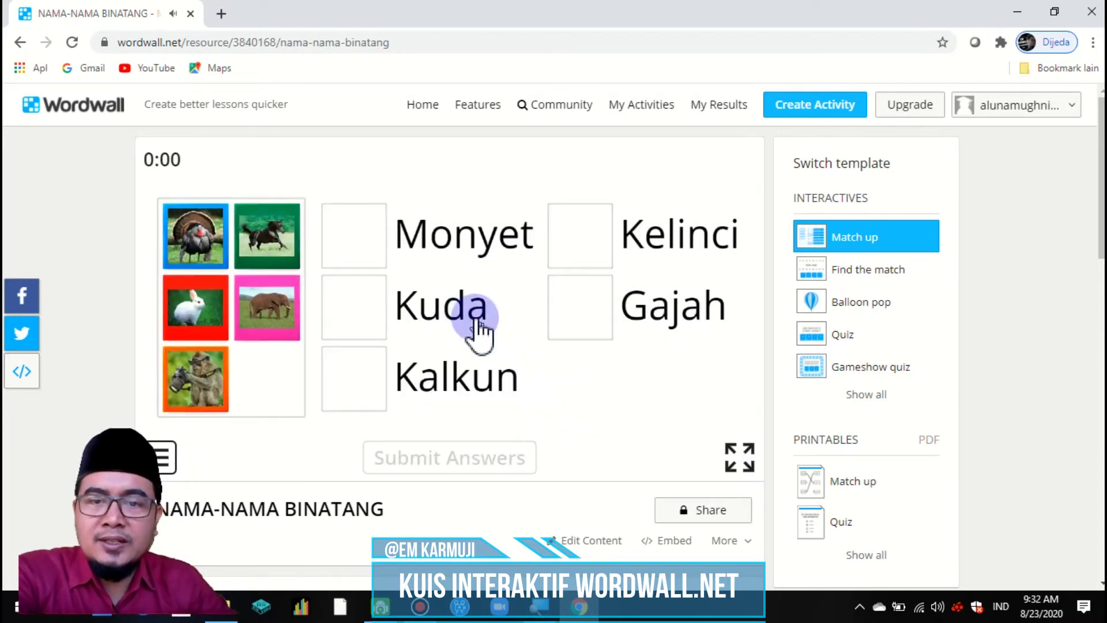
pyautogui.click(266, 247)
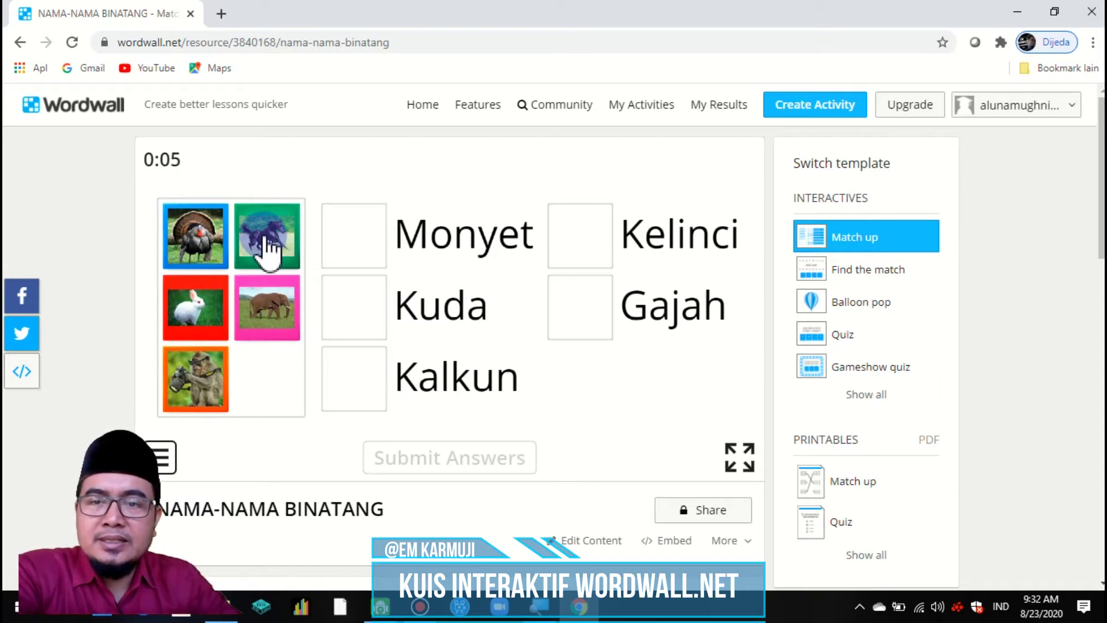
pyautogui.moveTo(266, 248); pyautogui.dragTo(357, 323)
pyautogui.moveTo(257, 252); pyautogui.dragTo(320, 266)
pyautogui.moveTo(391, 316); pyautogui.dragTo(552, 322)
pyautogui.moveTo(568, 311); pyautogui.dragTo(569, 310)
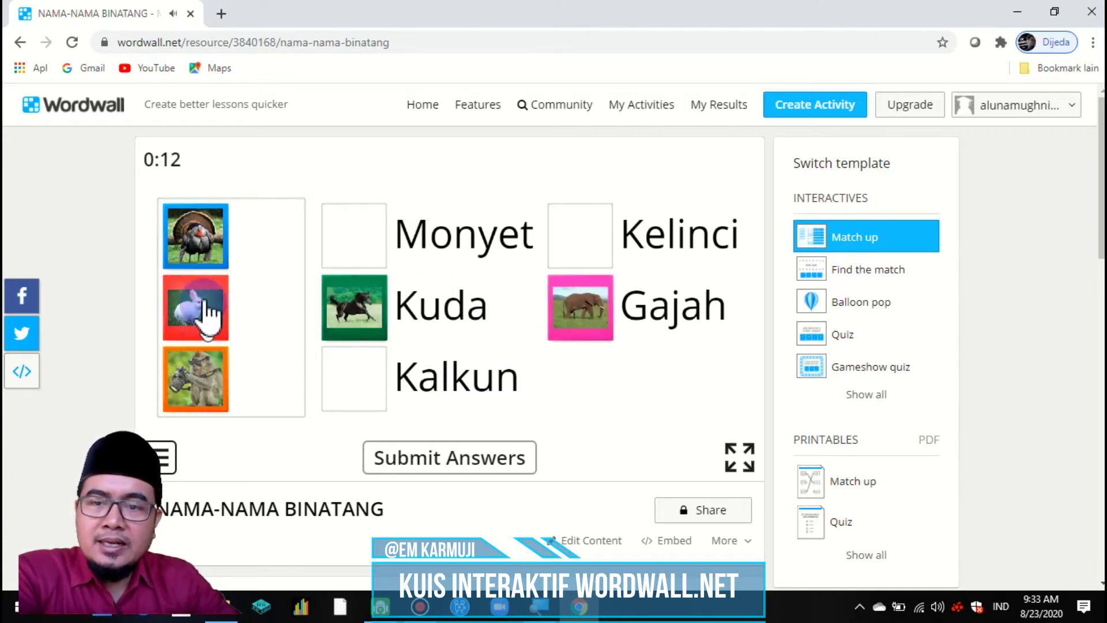
# Step: Place the turkey, rabbit and monkey pictures, submit for a 2/5 score, and switch to Balloon pop
pyautogui.moveTo(203, 247); pyautogui.dragTo(576, 240)
pyautogui.click(226, 248)
pyautogui.moveTo(189, 231); pyautogui.dragTo(346, 247)
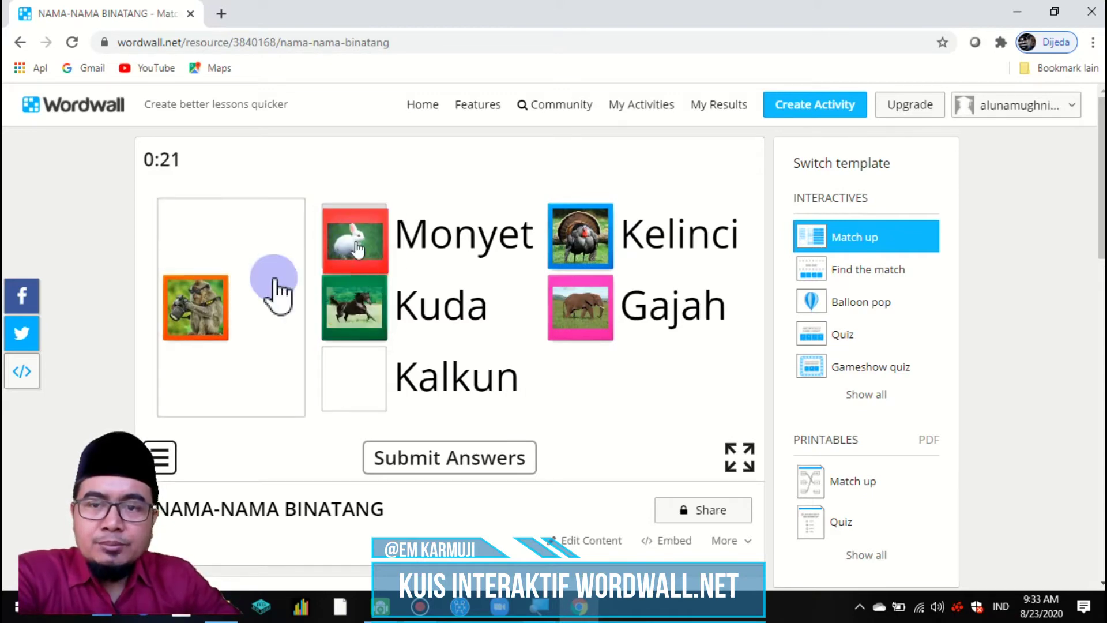
pyautogui.moveTo(193, 235); pyautogui.dragTo(364, 390)
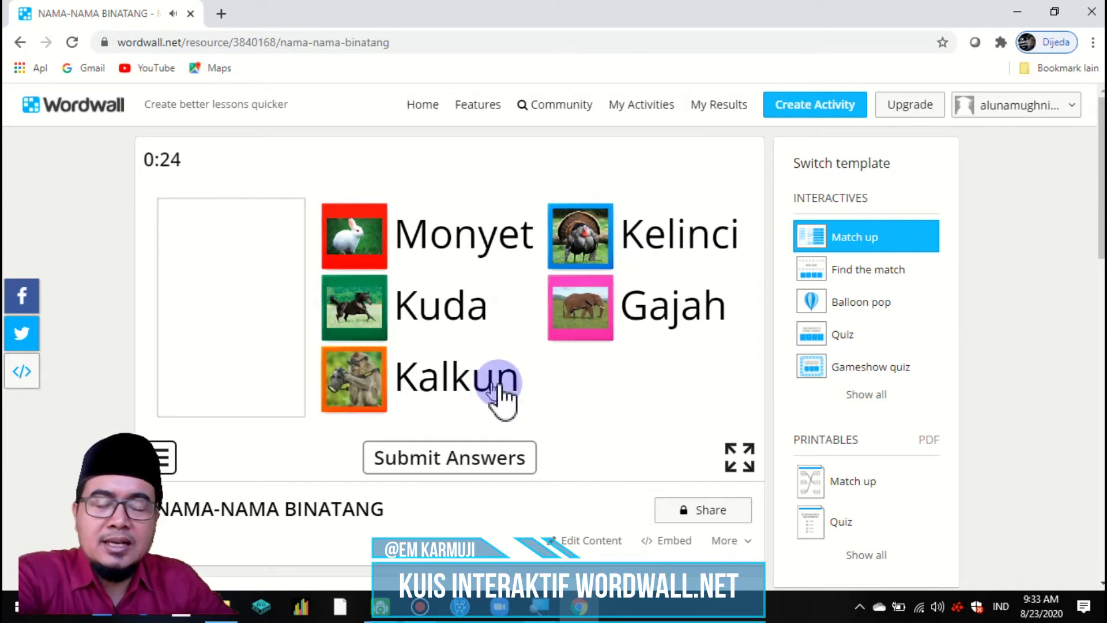
pyautogui.click(441, 464)
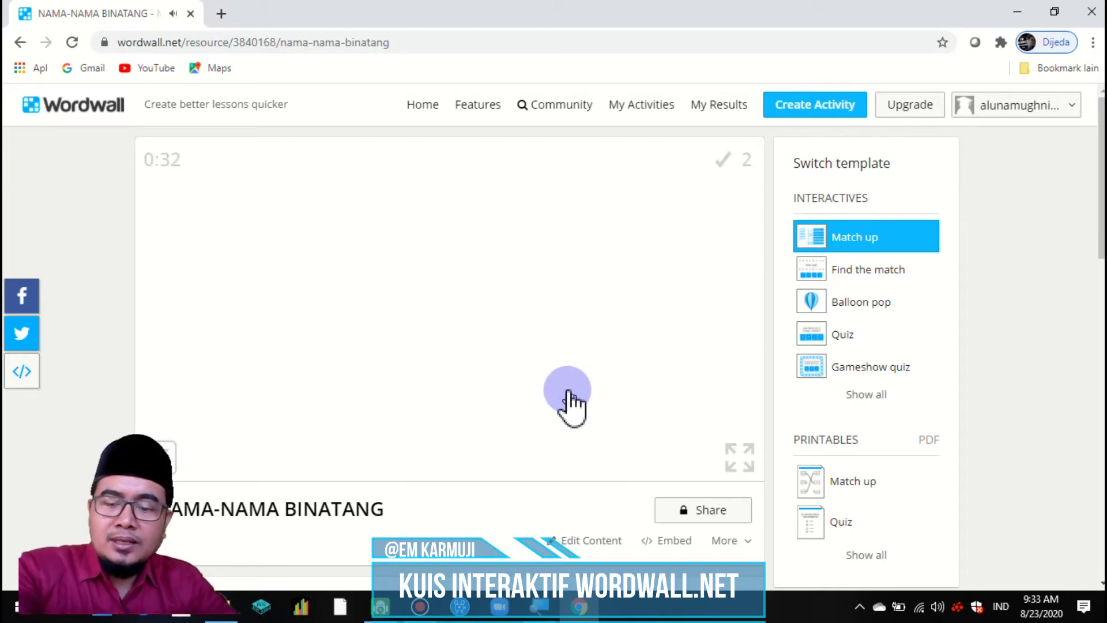
pyautogui.press('XF86AudioRaiseVolume')
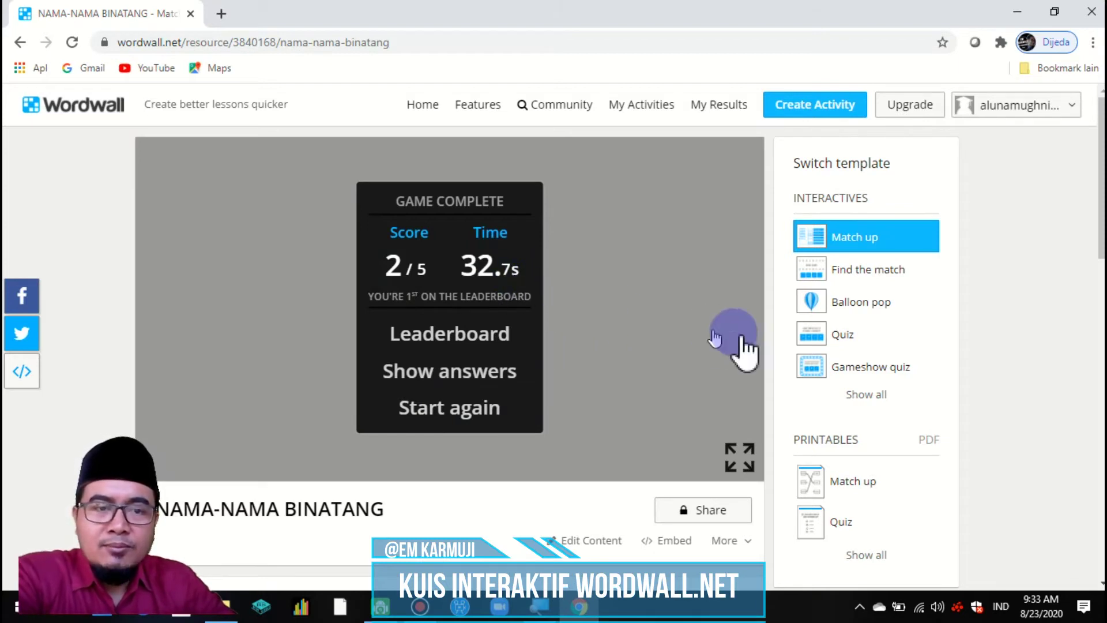
pyautogui.click(856, 314)
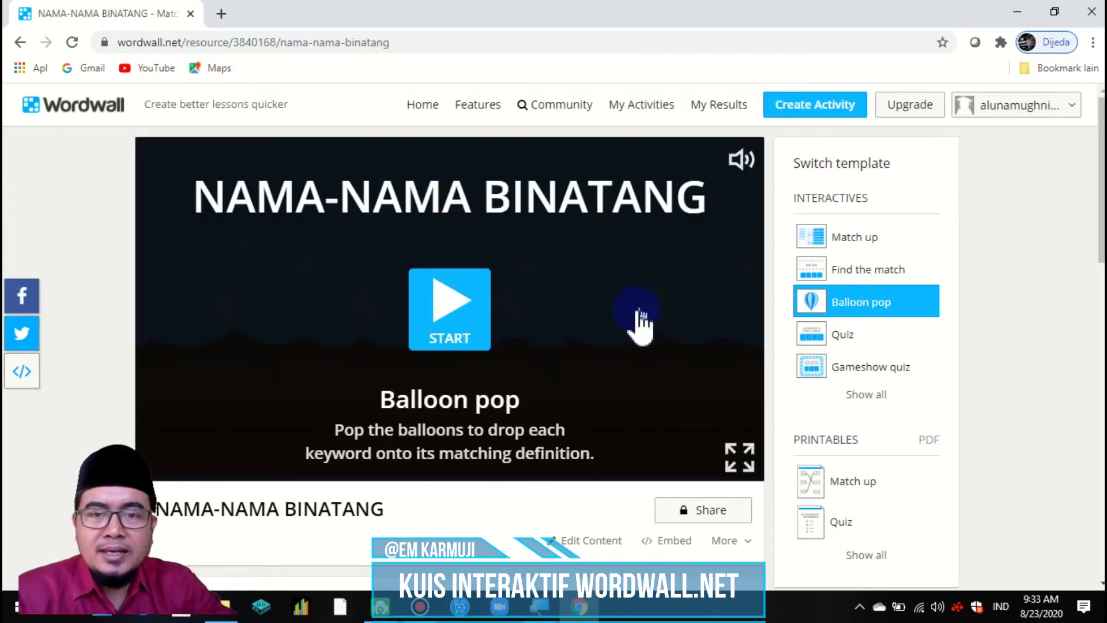
# Step: Start the Balloon pop game and pop the balloon carrying the rabbit
pyautogui.click(459, 309)
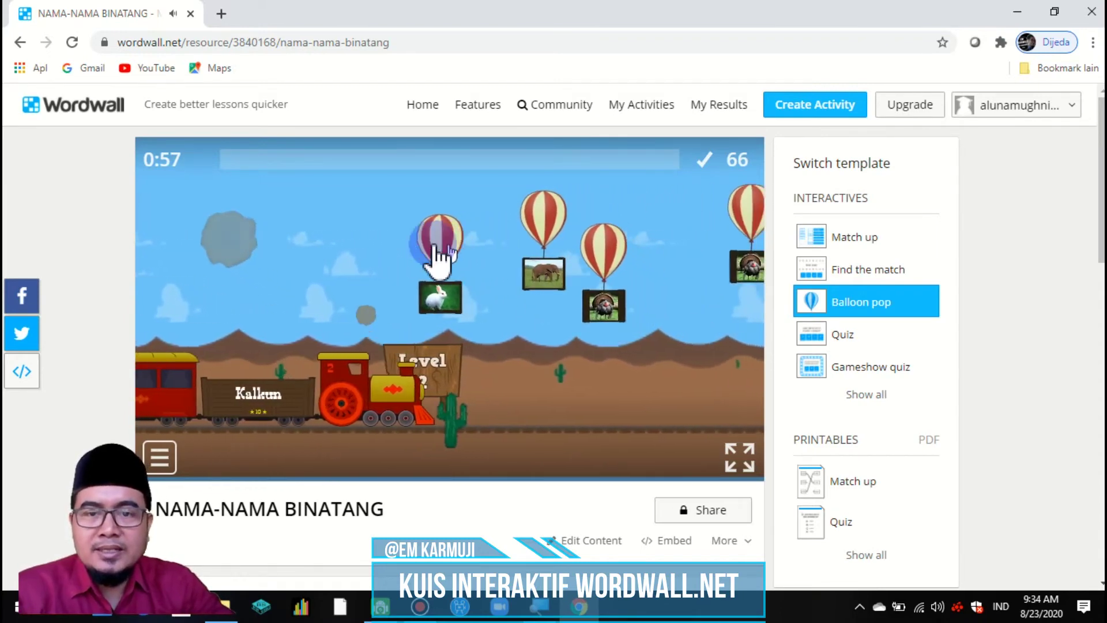
pyautogui.click(435, 253)
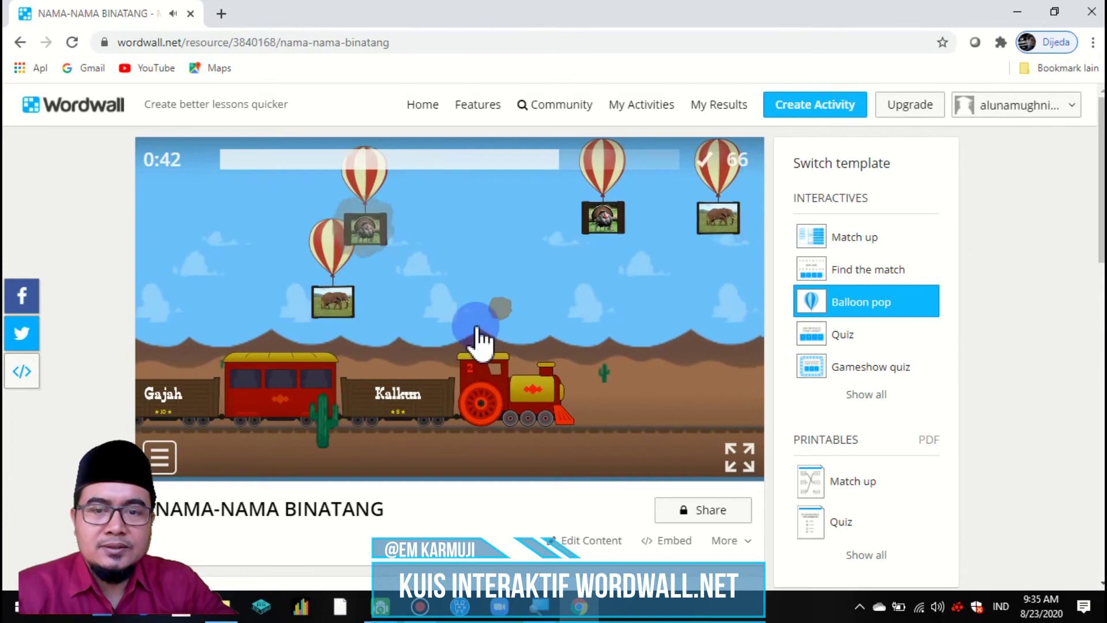
# Step: Adjust the Balloon pop Speed slider in Options, then bring up the Share dialog
pyautogui.scroll(-3, 679, 339)
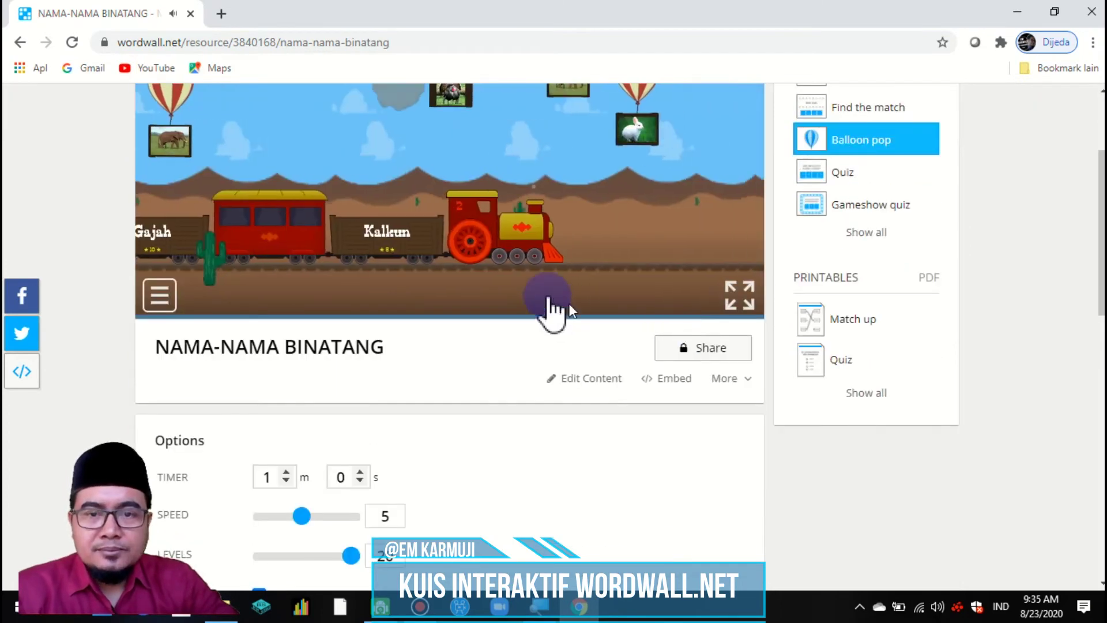
pyautogui.scroll(2, 607, 260)
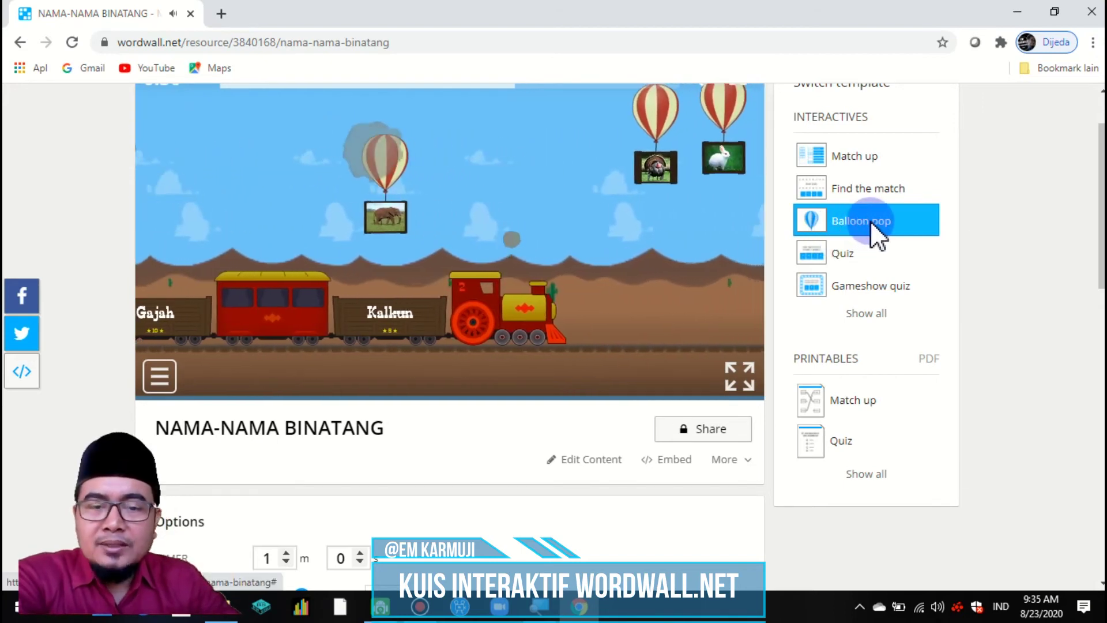
pyautogui.click(687, 432)
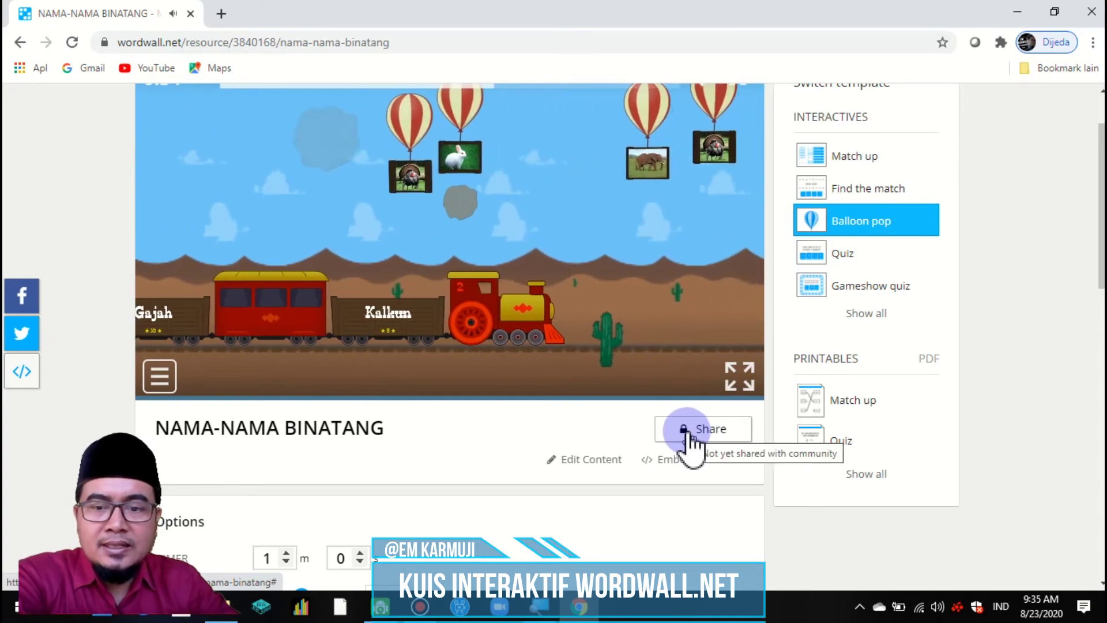
pyautogui.scroll(-5, 510, 525)
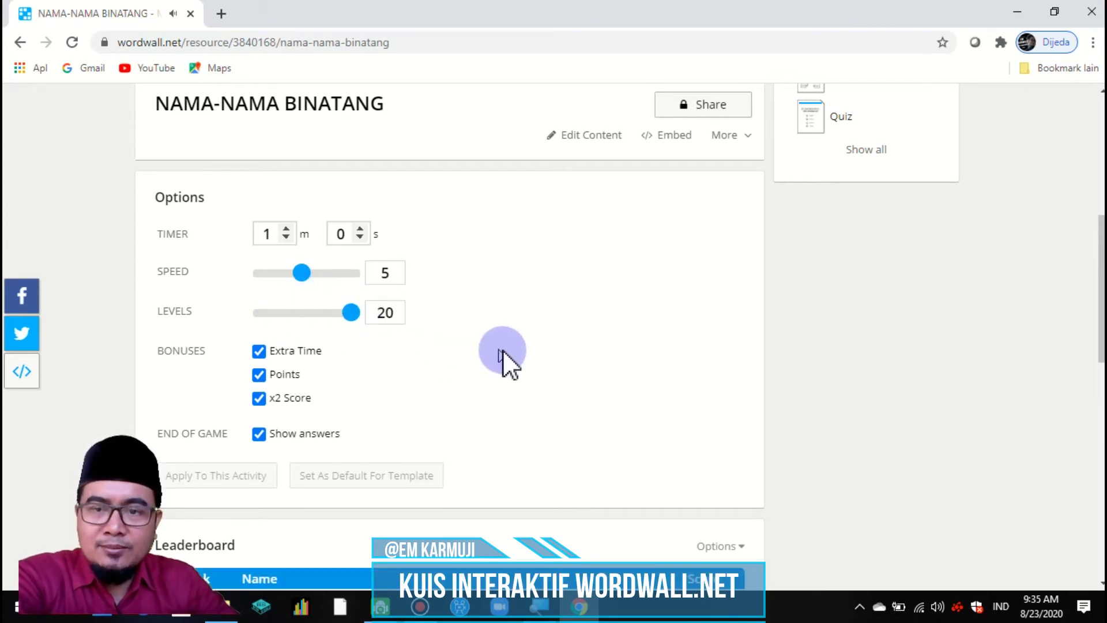
pyautogui.moveTo(306, 275)
pyautogui.mouseDown()
pyautogui.moveTo(357, 277)
pyautogui.moveTo(323, 278)
pyautogui.mouseUp()
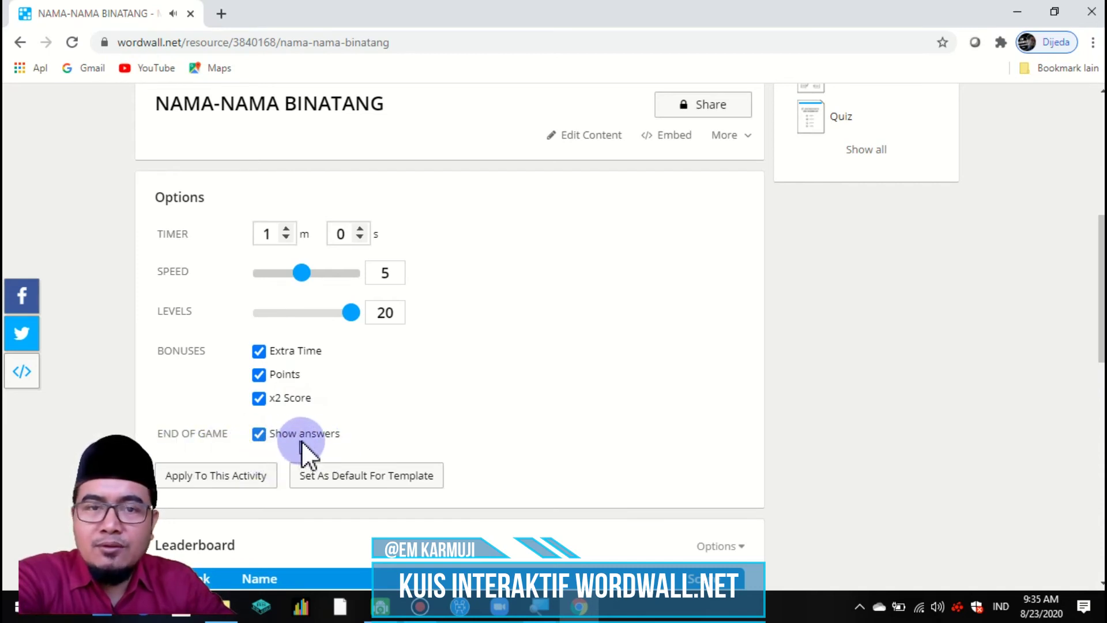
pyautogui.scroll(3, 653, 316)
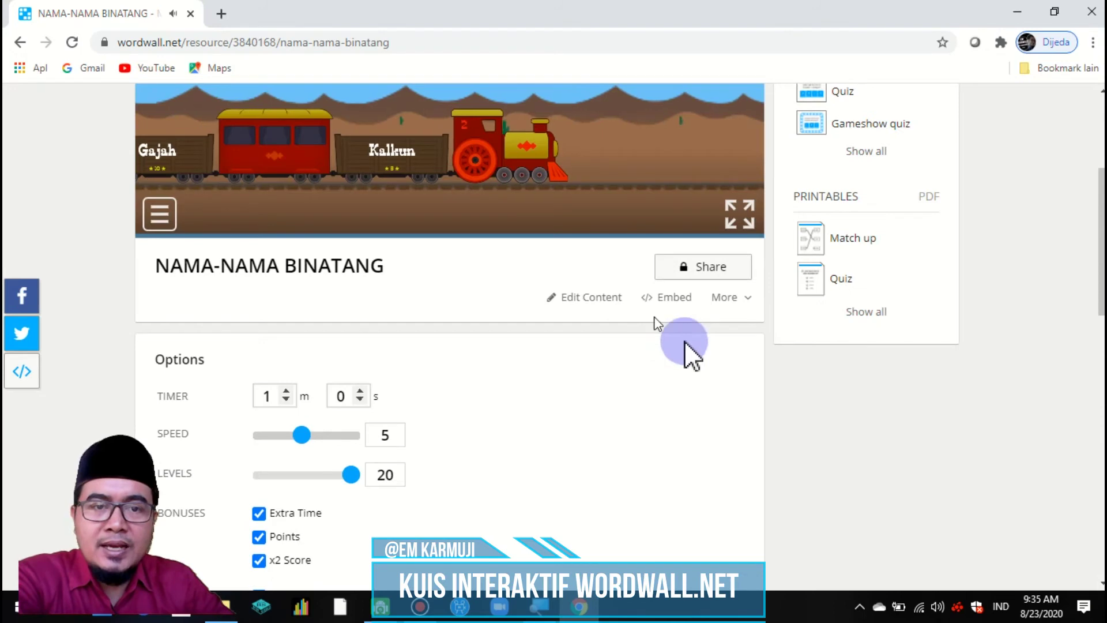
pyautogui.scroll(2, 760, 358)
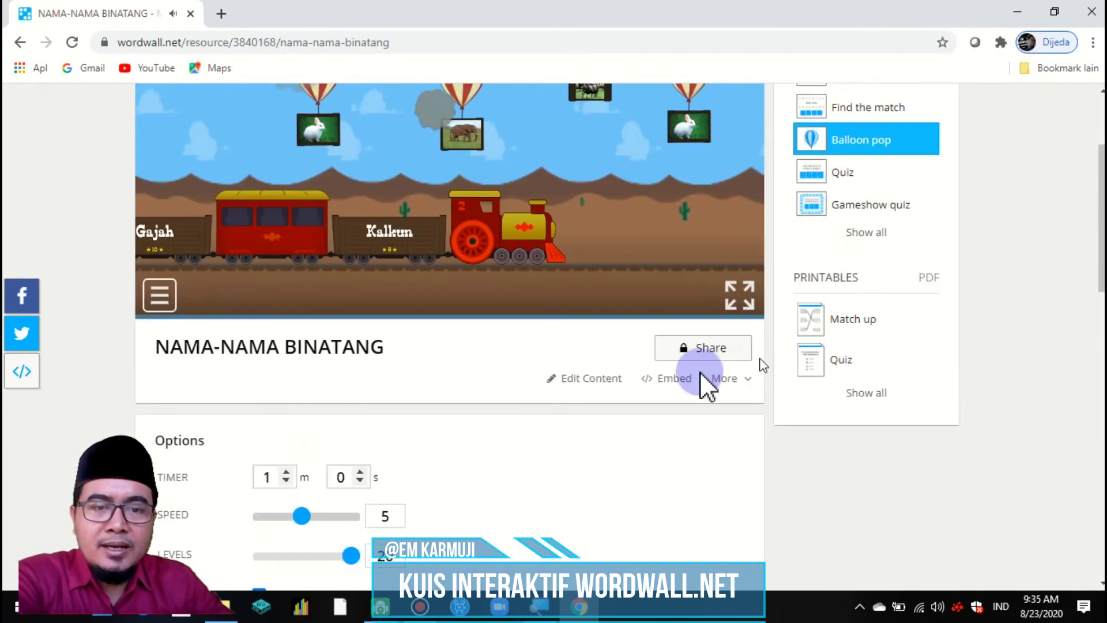
pyautogui.click(704, 349)
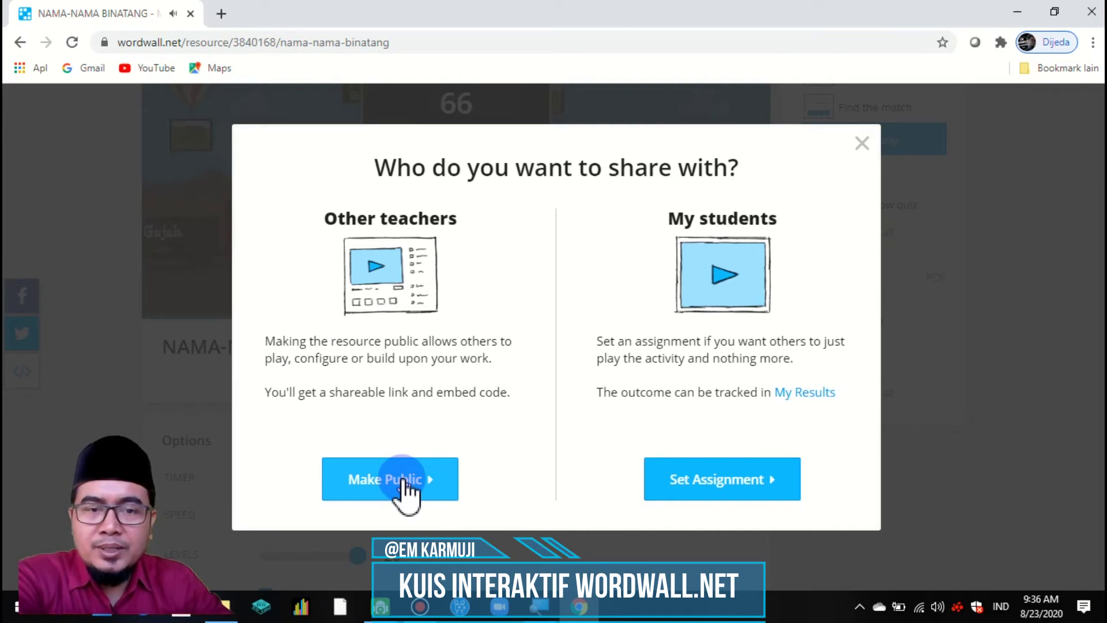
# Step: Choose Set Assignment under My students to share the activity as an assignment
pyautogui.click(744, 503)
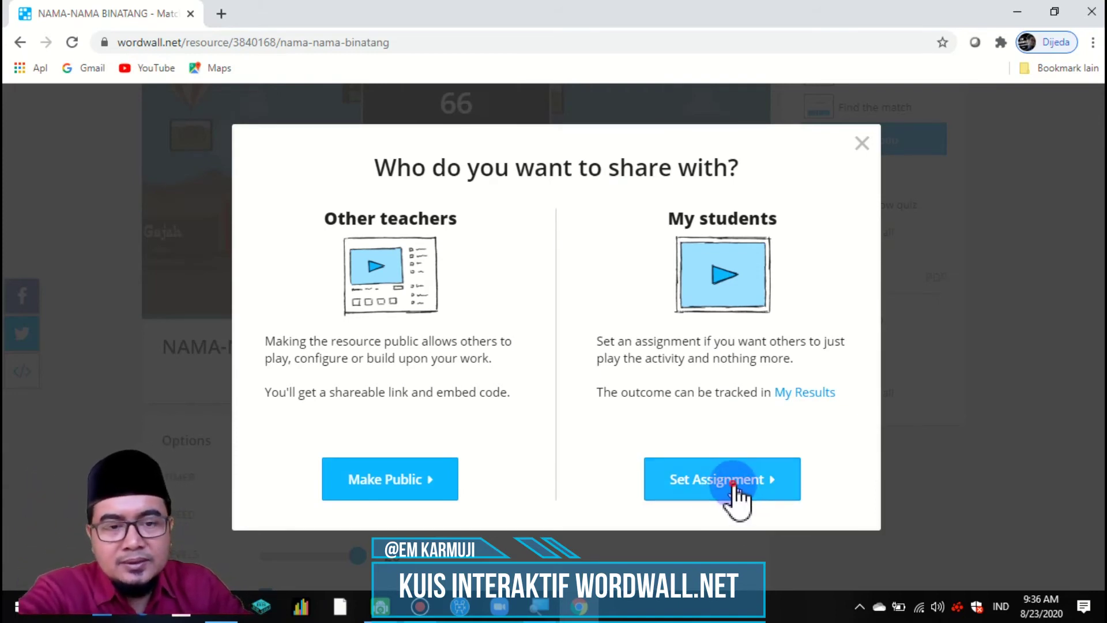
pyautogui.click(732, 485)
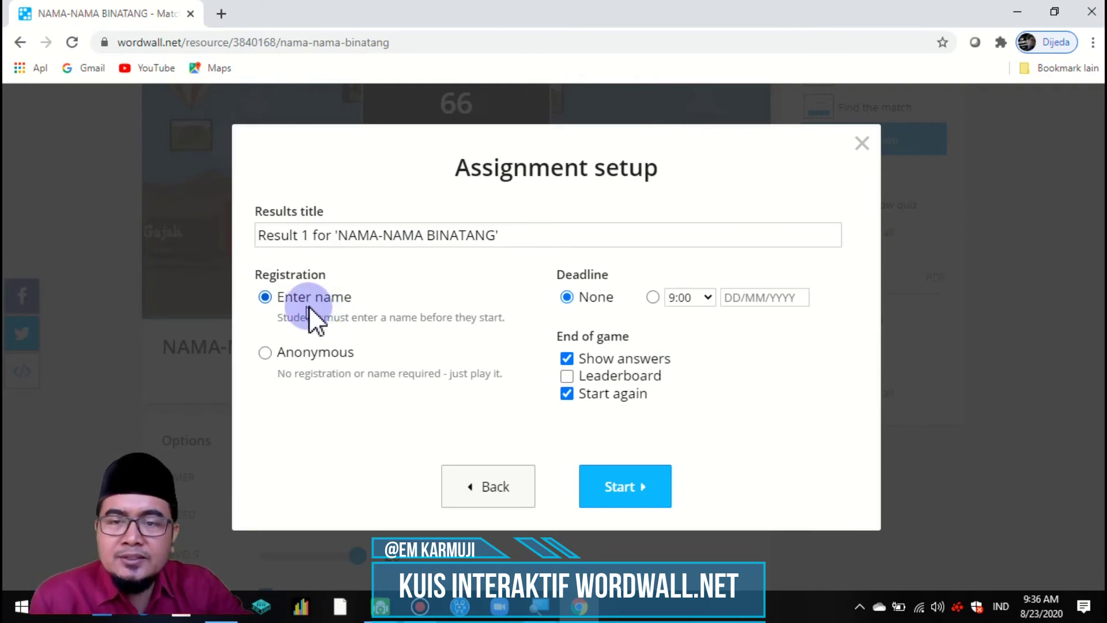
# Step: Create the assignment with name entry required, leaderboard on and a 06/09/2020 deadline
pyautogui.click(282, 351)
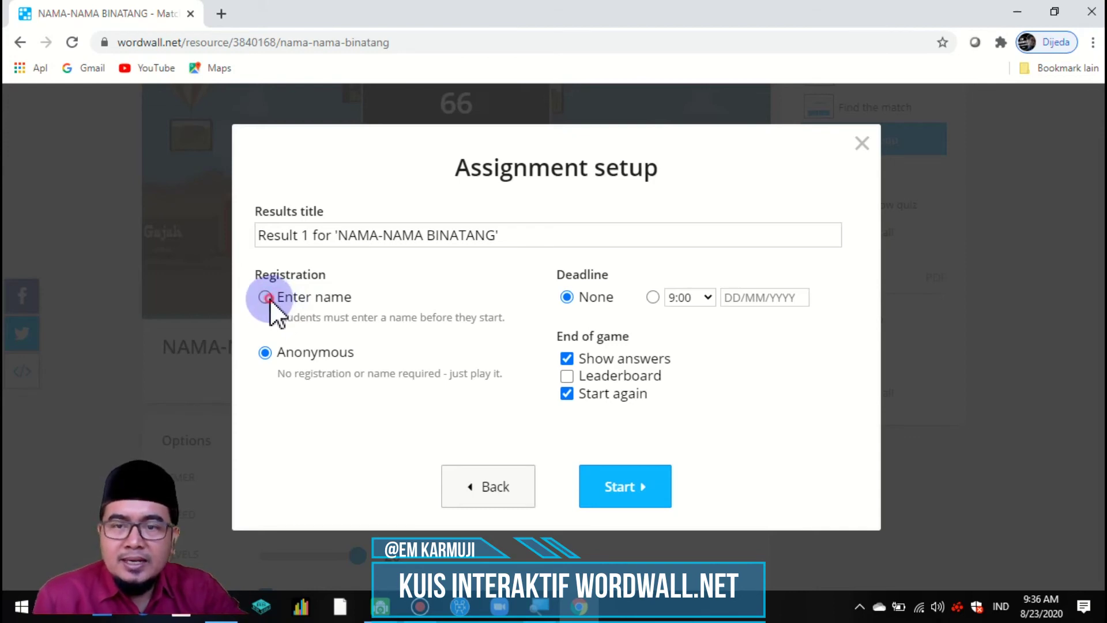
pyautogui.click(270, 298)
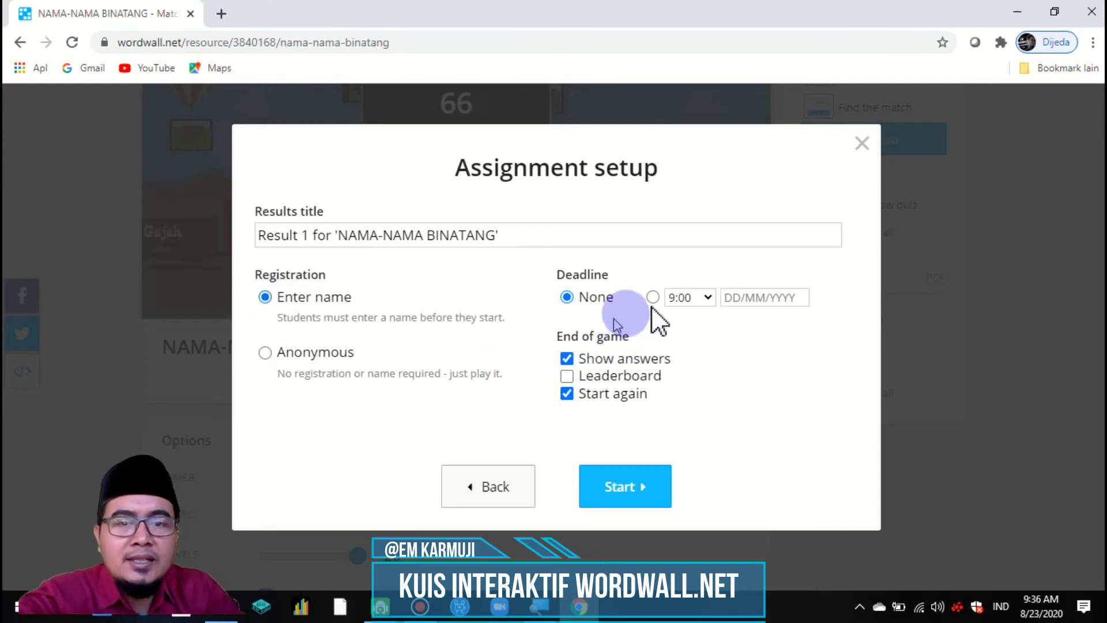
pyautogui.click(780, 297)
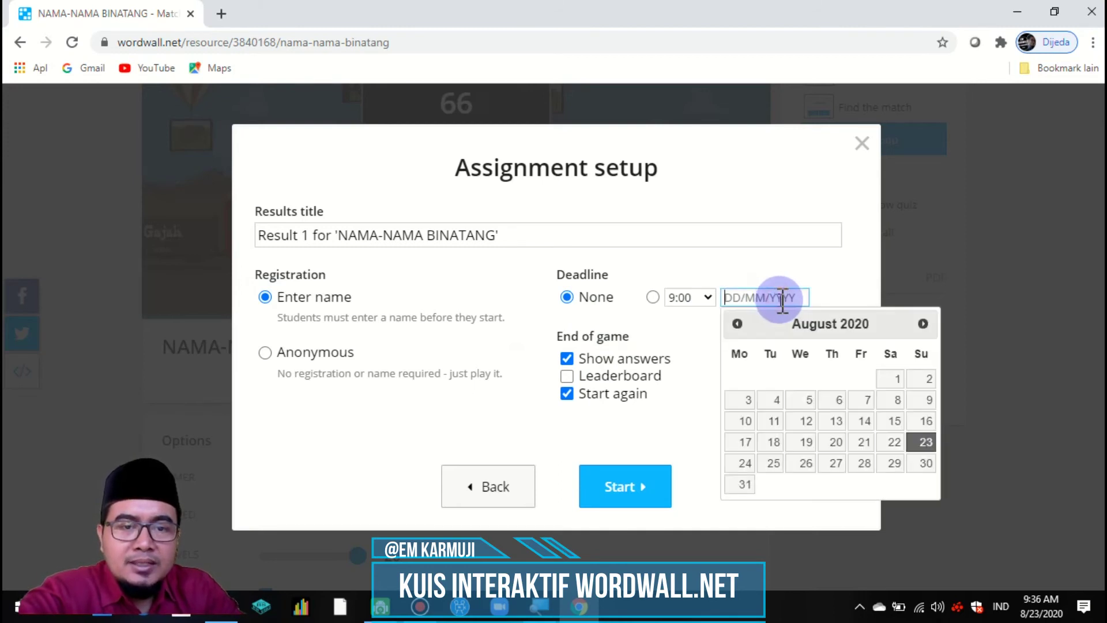
pyautogui.click(926, 323)
pyautogui.click(925, 378)
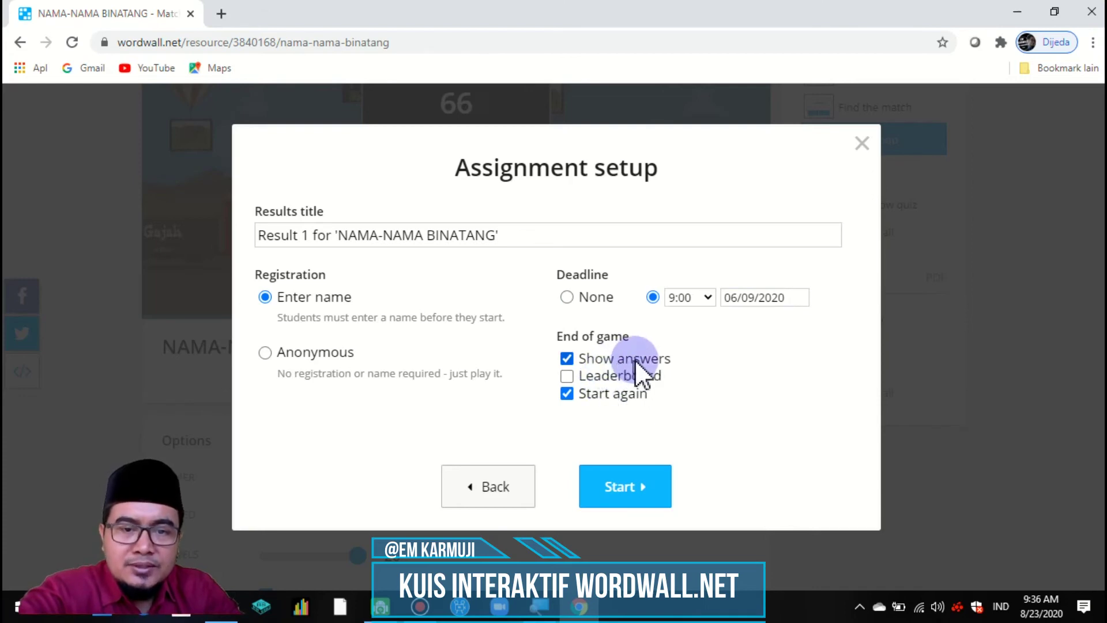
pyautogui.click(569, 376)
pyautogui.click(627, 487)
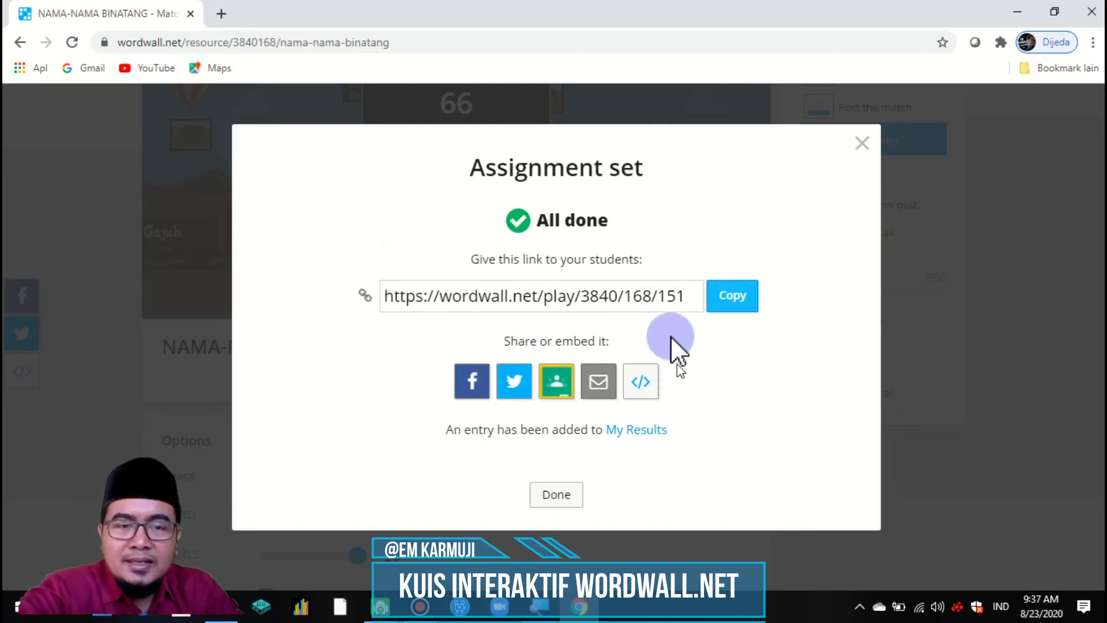
# Step: Copy the student play link and share the assignment to Google Classroom
pyautogui.click(732, 297)
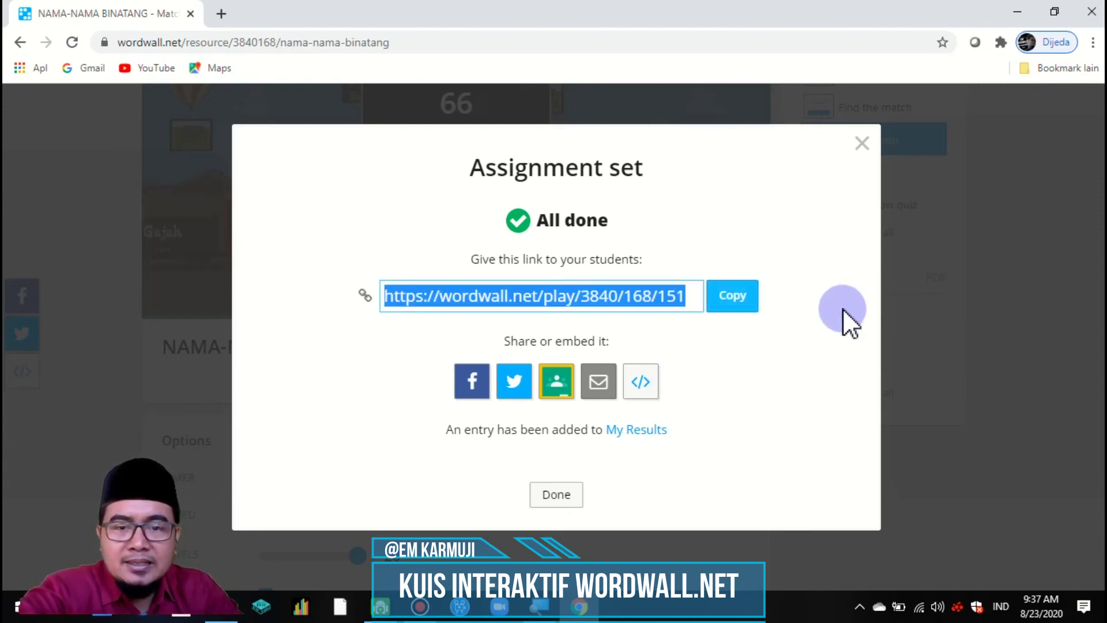
pyautogui.click(556, 384)
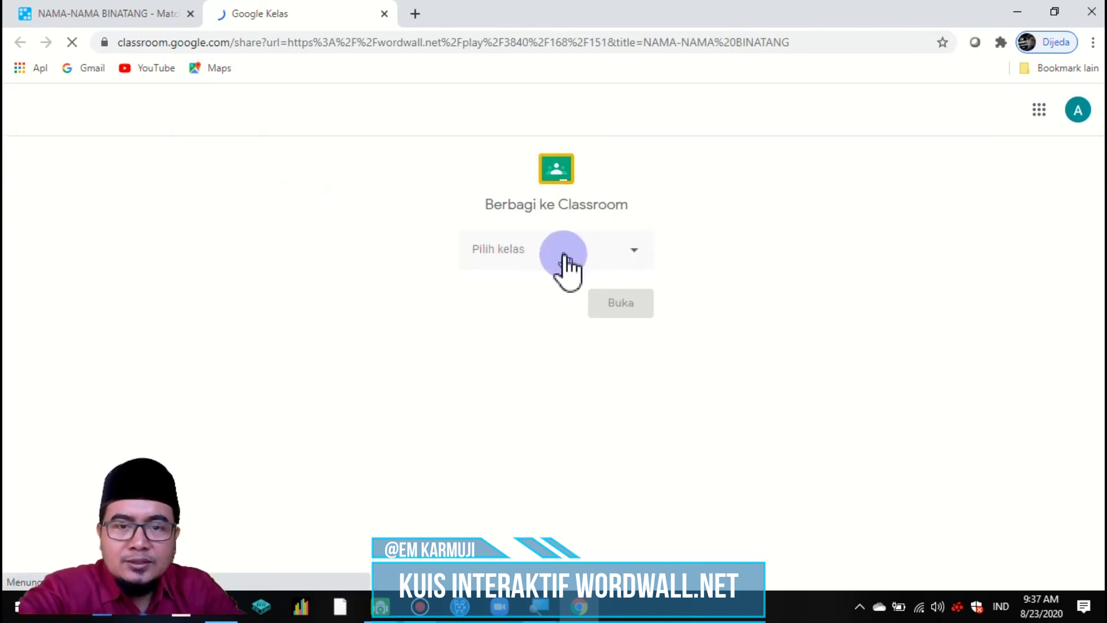
# Step: Check the Pilih kelas class list, then close the Classroom share tab without posting
pyautogui.click(627, 253)
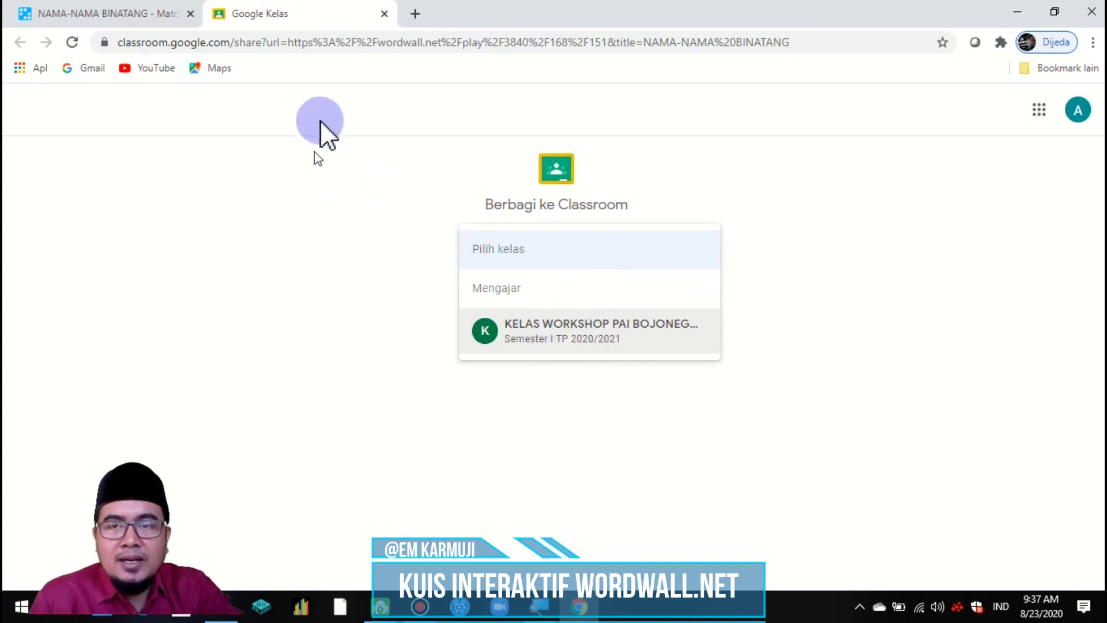
pyautogui.click(383, 14)
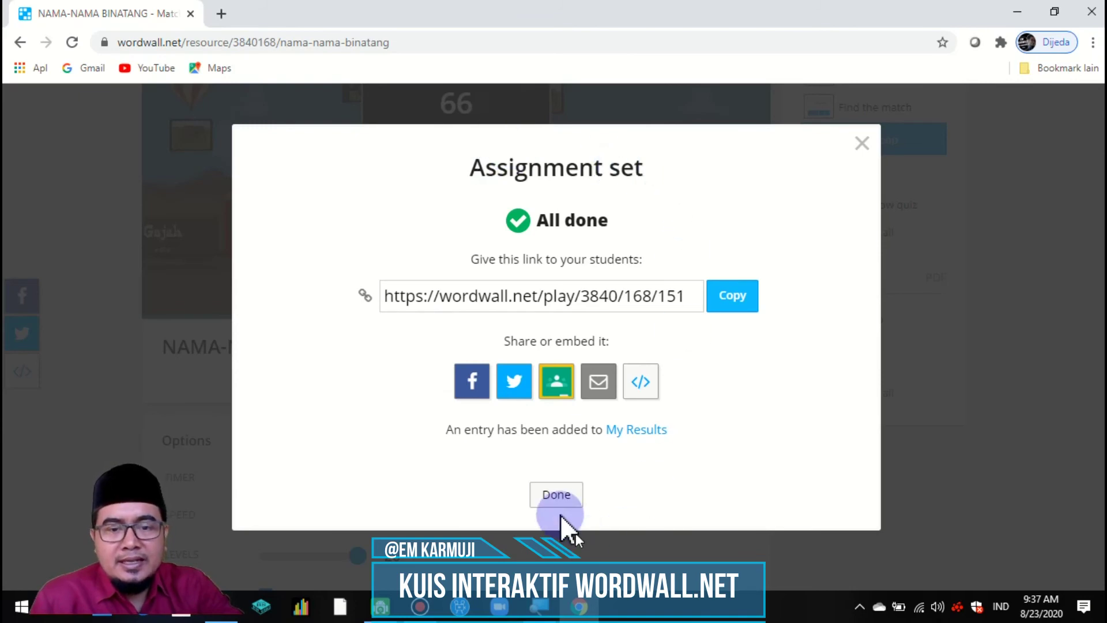
# Step: Close the Assignment set summary and go to My Results, showing the 0-submission Balloon pop result
pyautogui.click(557, 498)
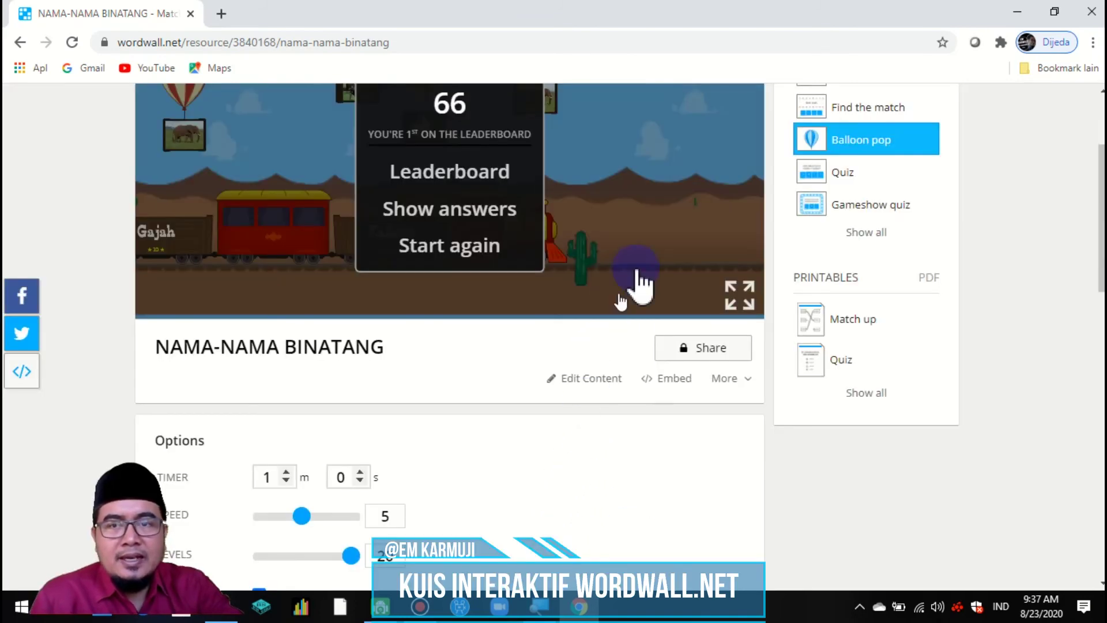
pyautogui.scroll(3, 692, 358)
pyautogui.scroll(-3, 634, 359)
pyautogui.scroll(3, 638, 358)
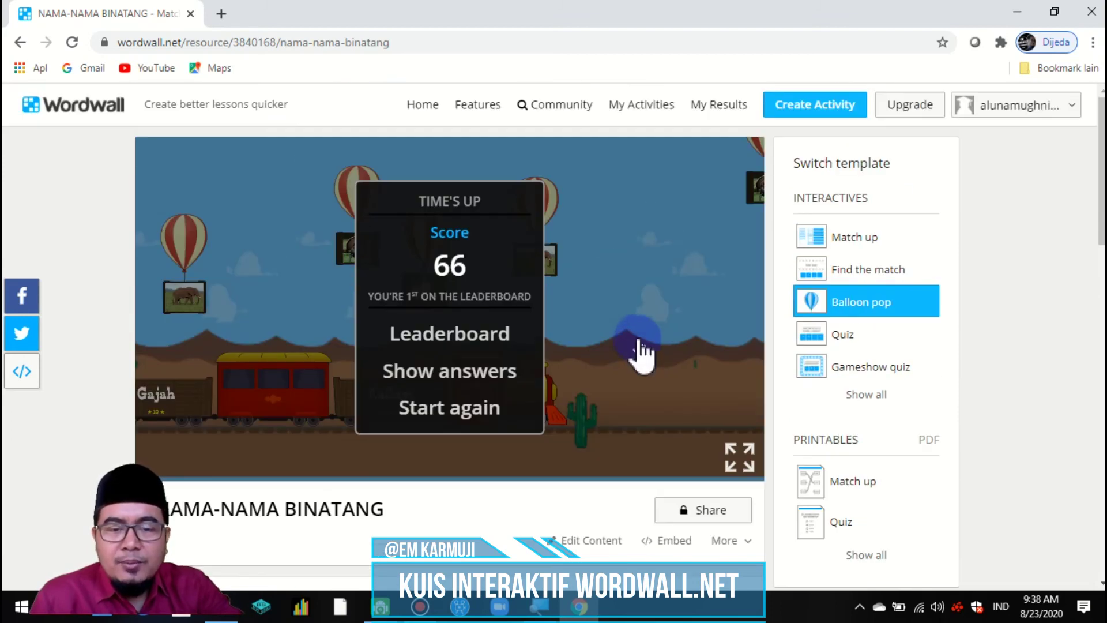
pyautogui.scroll(-4, 657, 315)
pyautogui.scroll(4, 657, 314)
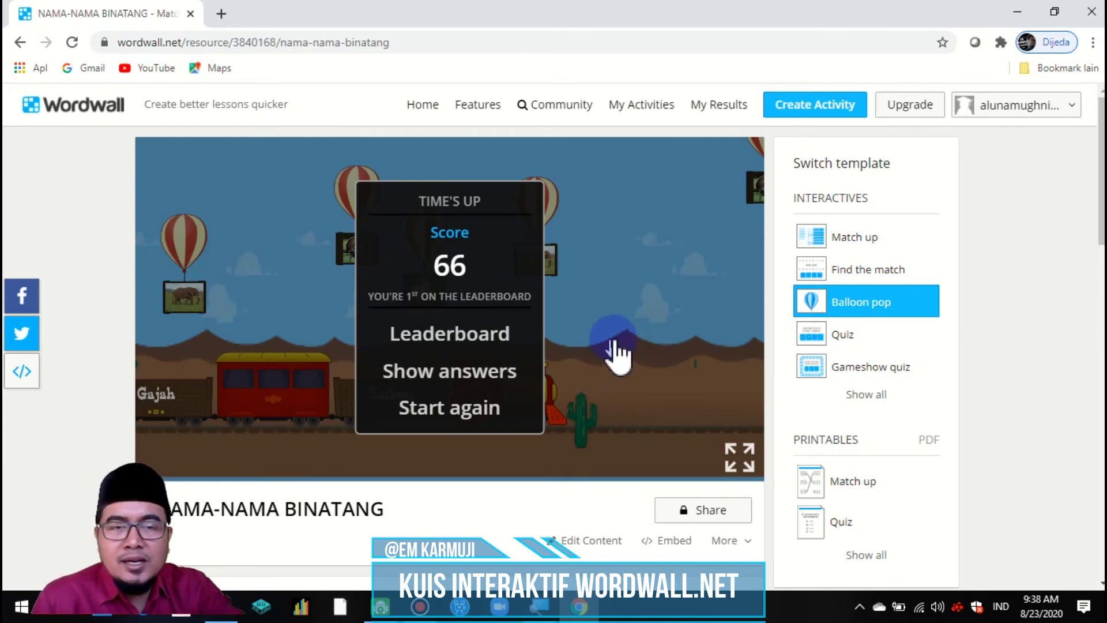
pyautogui.click(714, 107)
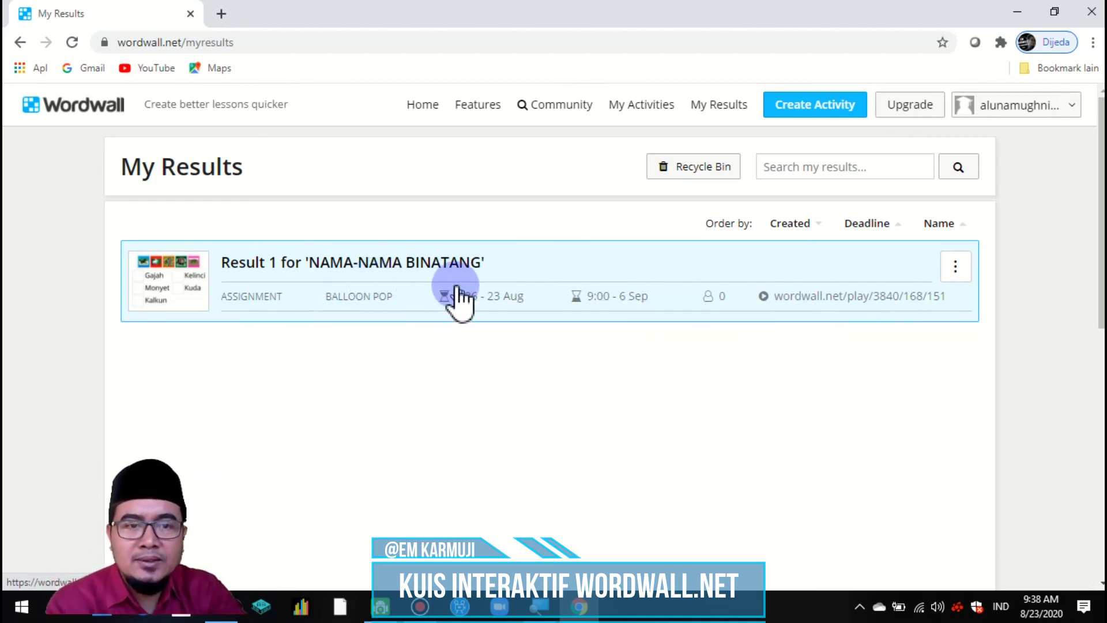
# Step: Open the Result 1 report and review its Summary, Leaderboard and Results tables, all at zero
pyautogui.click(401, 280)
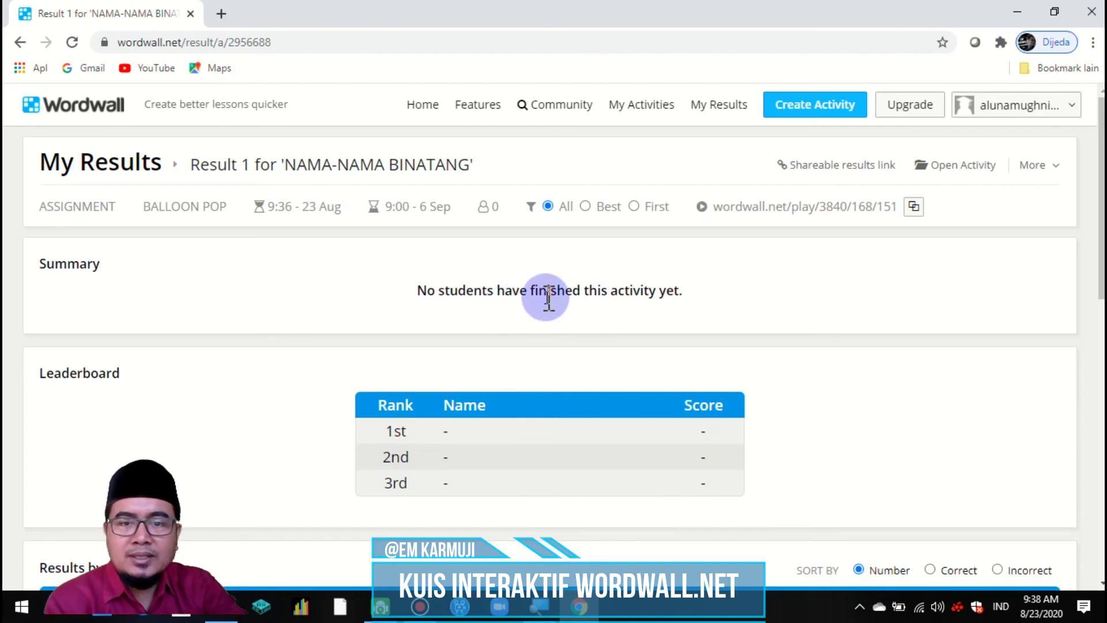
pyautogui.scroll(-3, 548, 297)
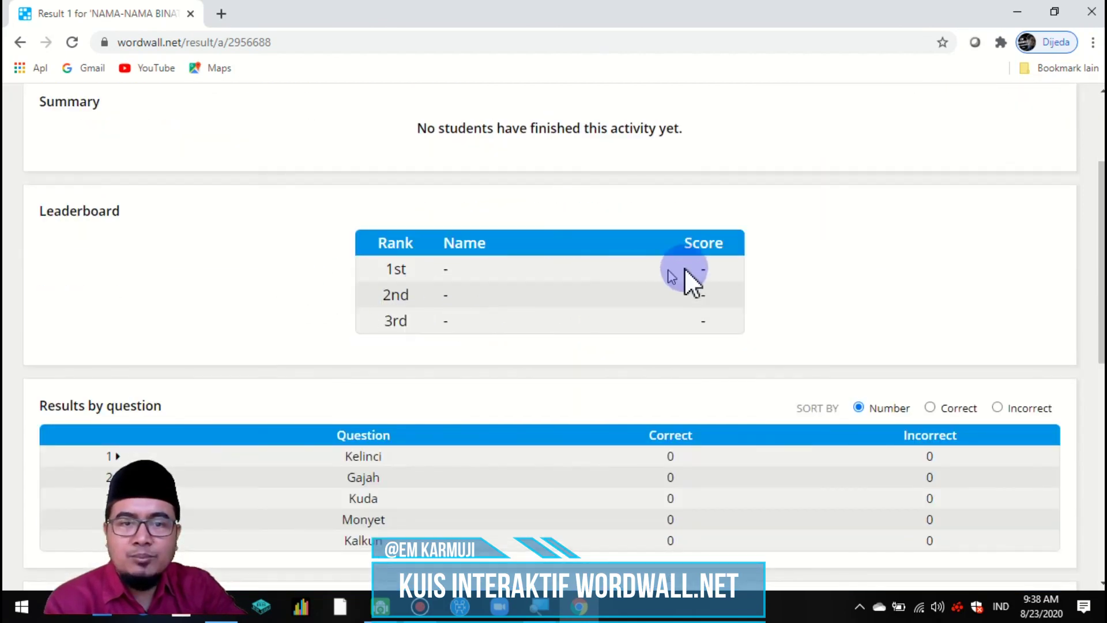
pyautogui.scroll(-3, 457, 334)
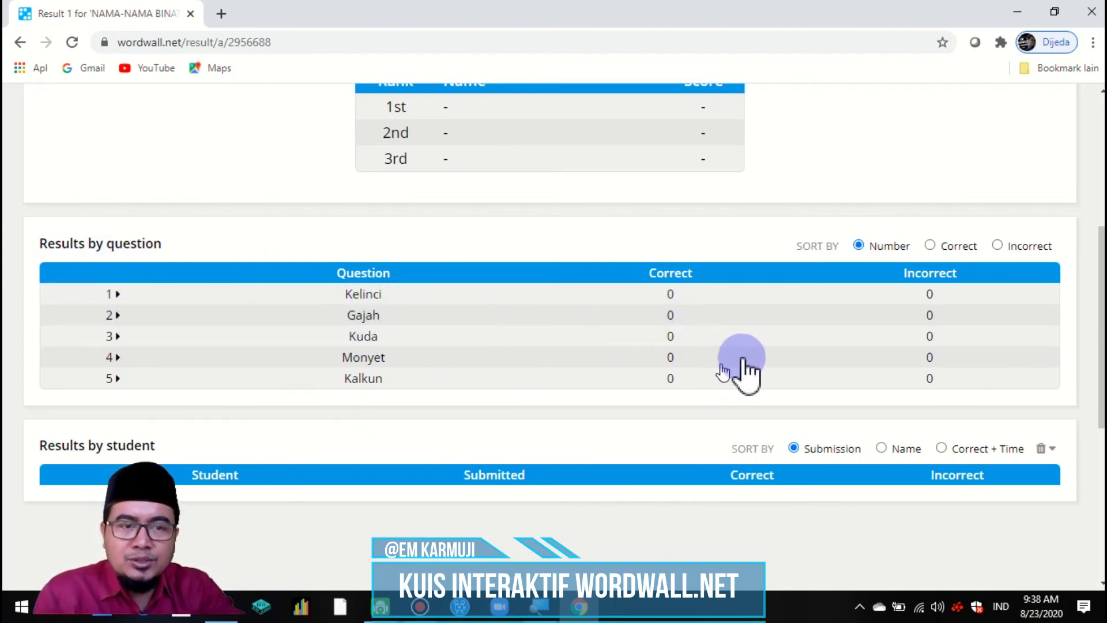
pyautogui.scroll(-4, 620, 308)
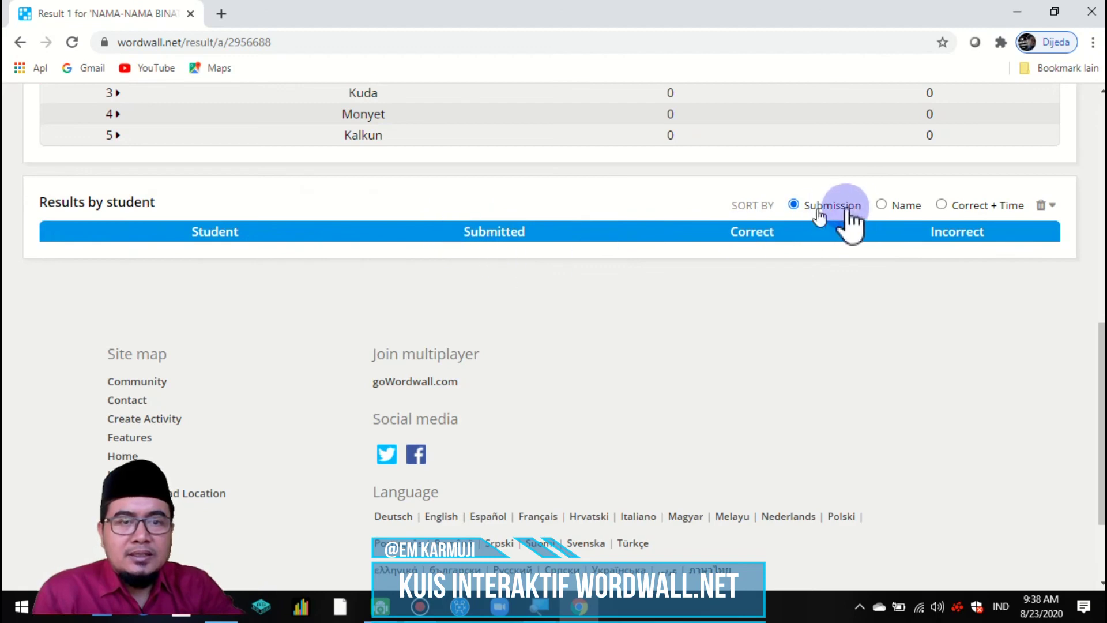
pyautogui.scroll(10, 974, 256)
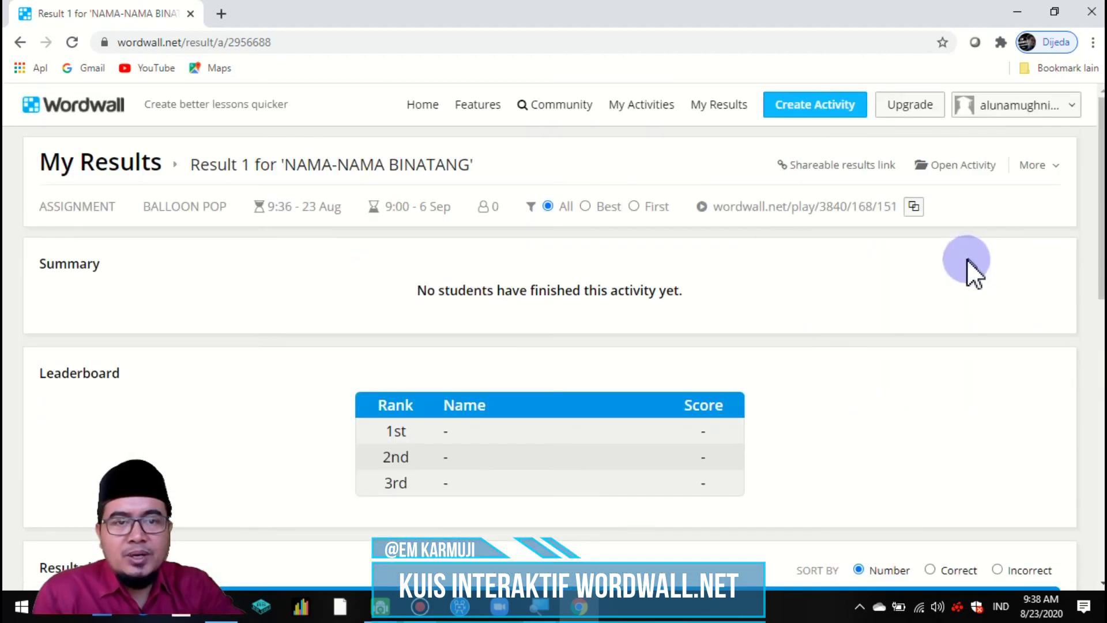